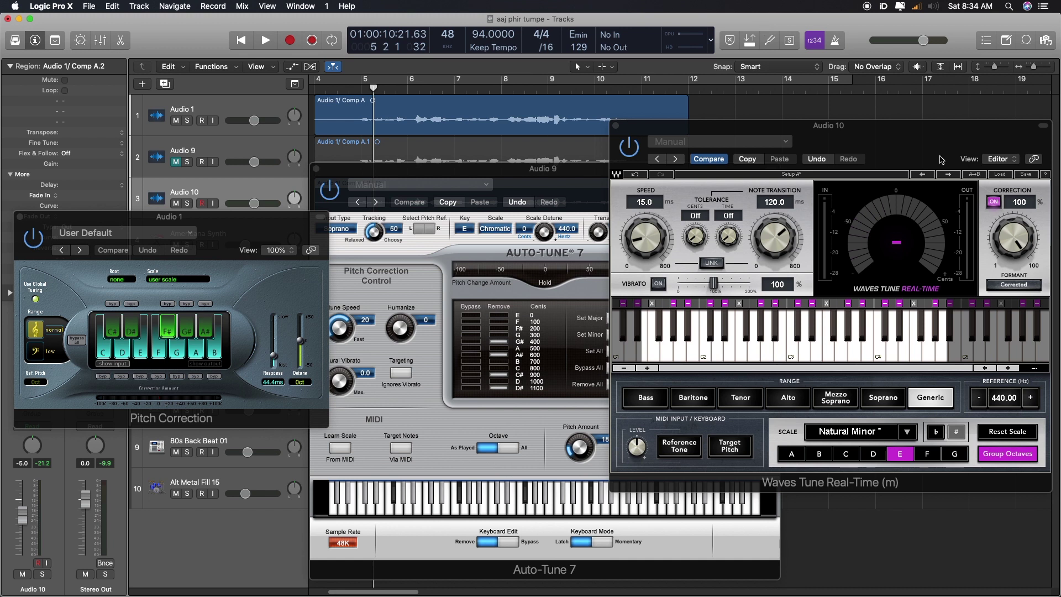
Bring Audio 9's Auto-Tune 7 window forward and center the Pitch Correction window beside it.
{"action": "left_click", "coordinate": [584, 192]}
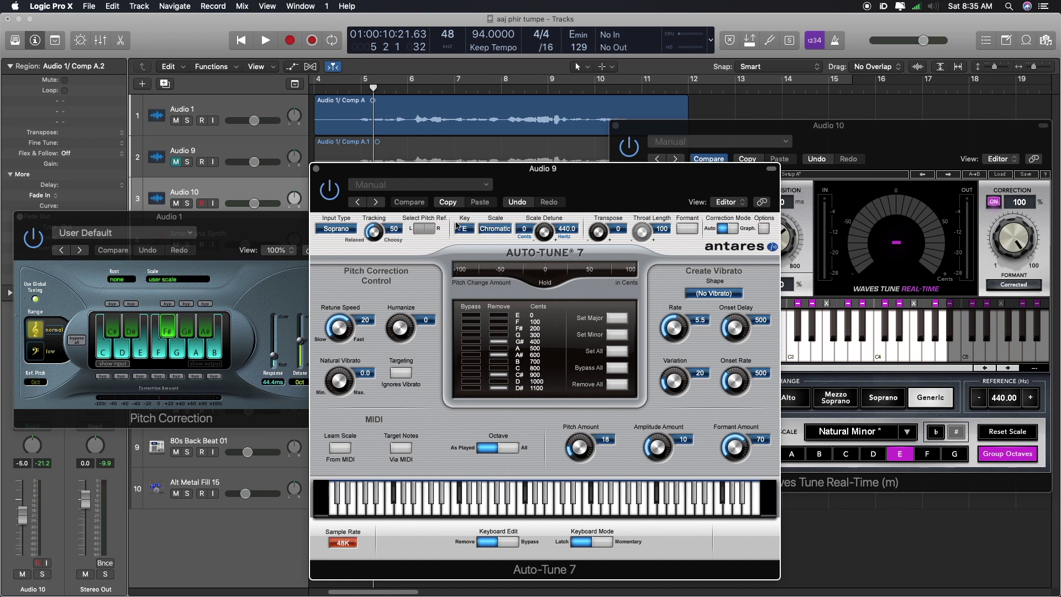
{"action": "left_click_drag", "start_coordinate": [247, 233], "coordinate": [580, 220]}
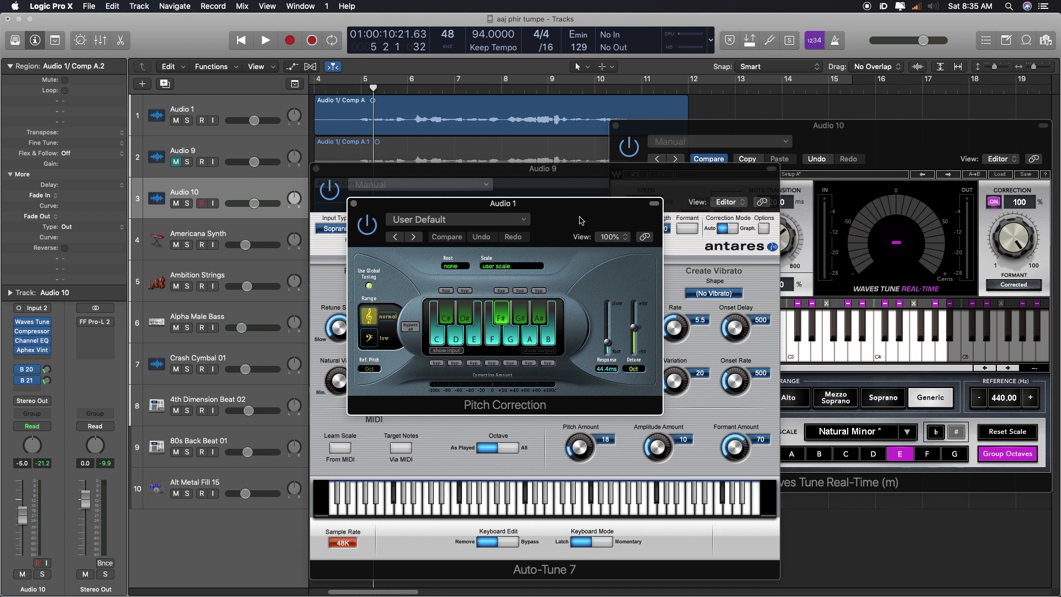
Close the Auto-Tune 7, Waves Tune and Pitch Correction plug-in windows.
{"action": "left_click", "coordinate": [316, 169]}
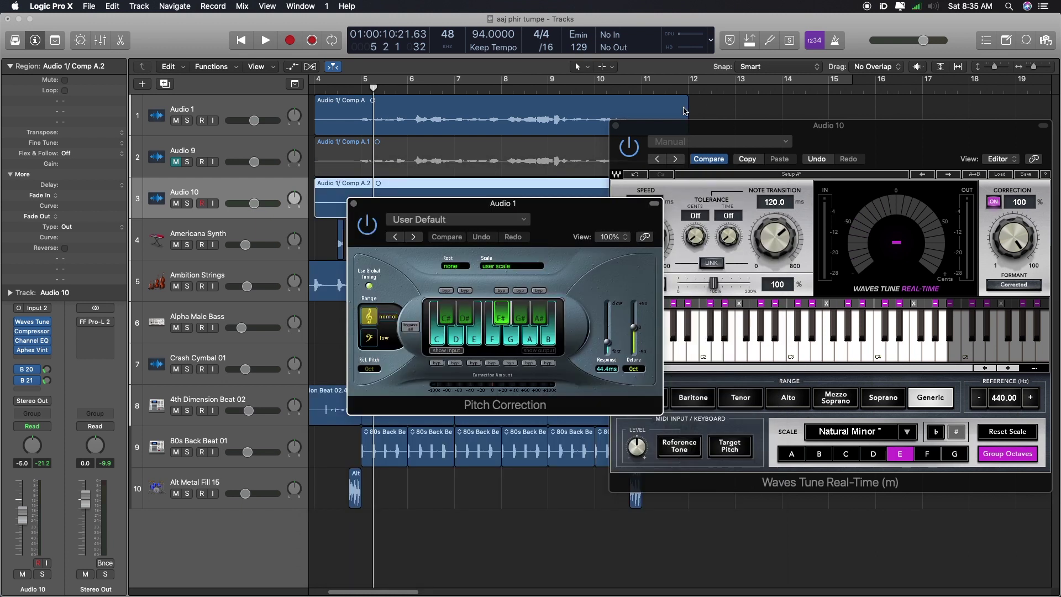
{"action": "left_click", "coordinate": [615, 125]}
{"action": "left_click", "coordinate": [354, 203]}
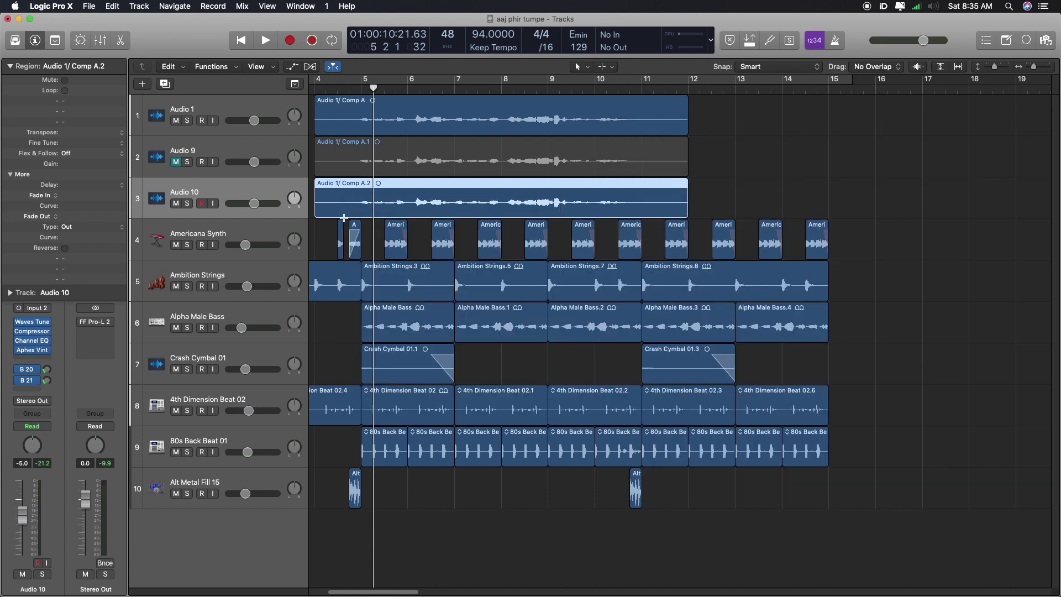
View the screenshot of the viewer's Auto-Tune request, close it, and return to Logic.
{"action": "key", "text": "Up"}
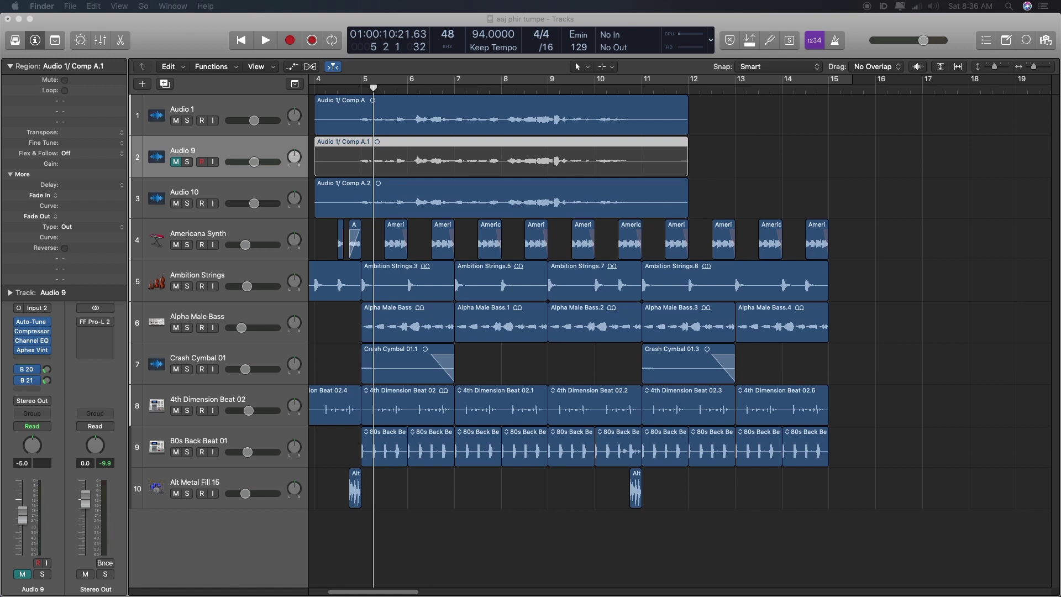
{"action": "key", "text": "super+Tab"}
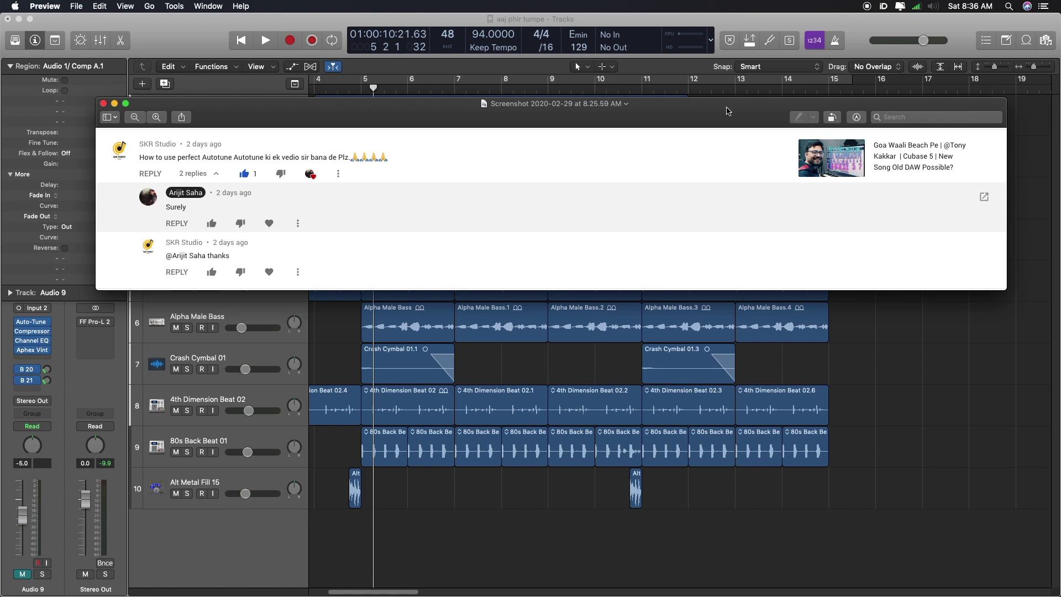
{"action": "key", "text": "super+w"}
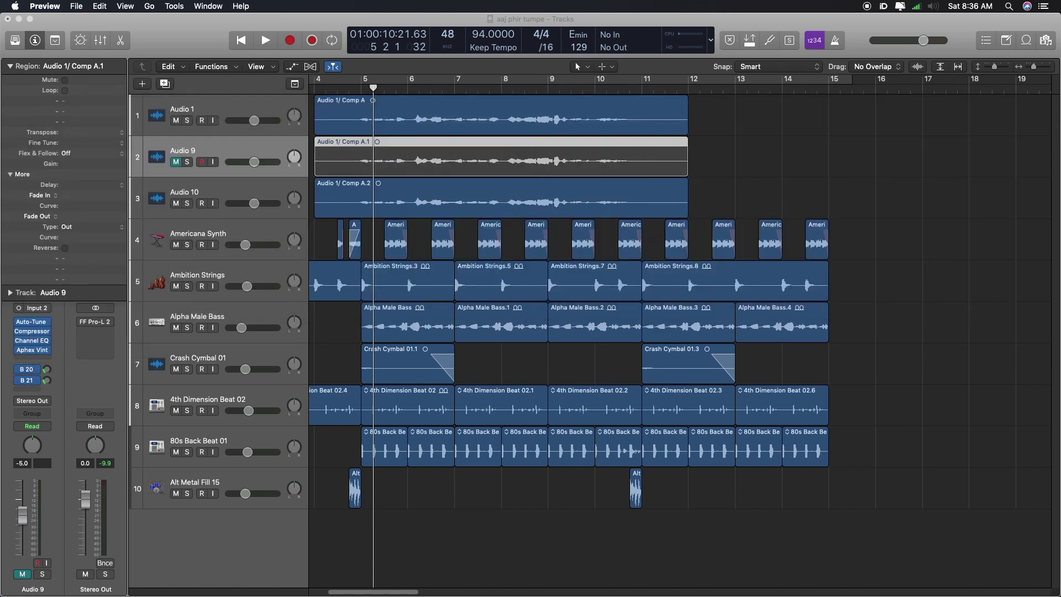
{"action": "left_click", "coordinate": [217, 46]}
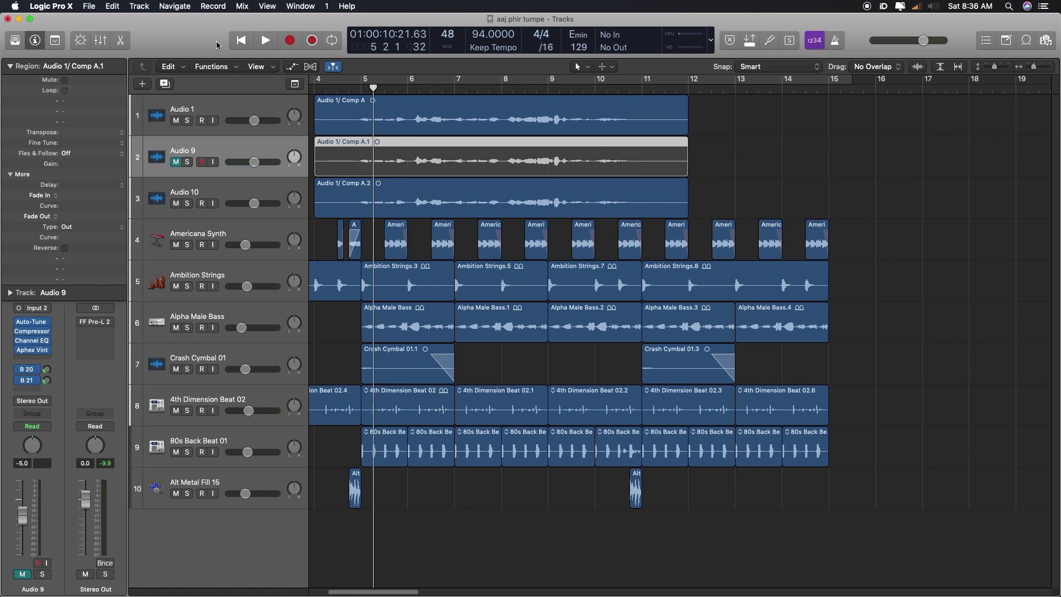
Open the Pitch Correction plug-in on Audio 1 and move its window up and right.
{"action": "left_click", "coordinate": [239, 130]}
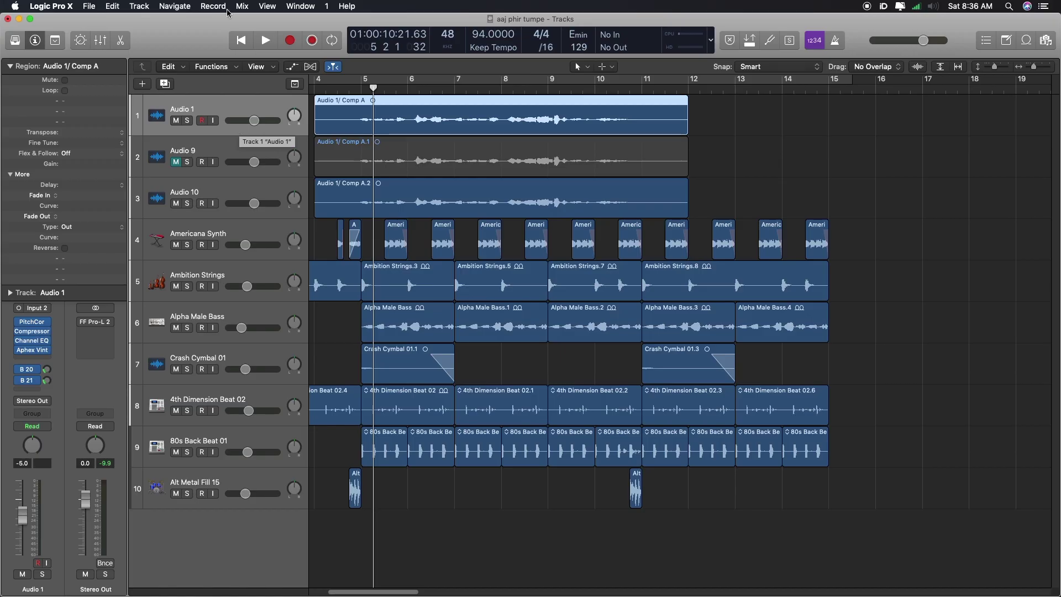
{"action": "left_click", "coordinate": [31, 322]}
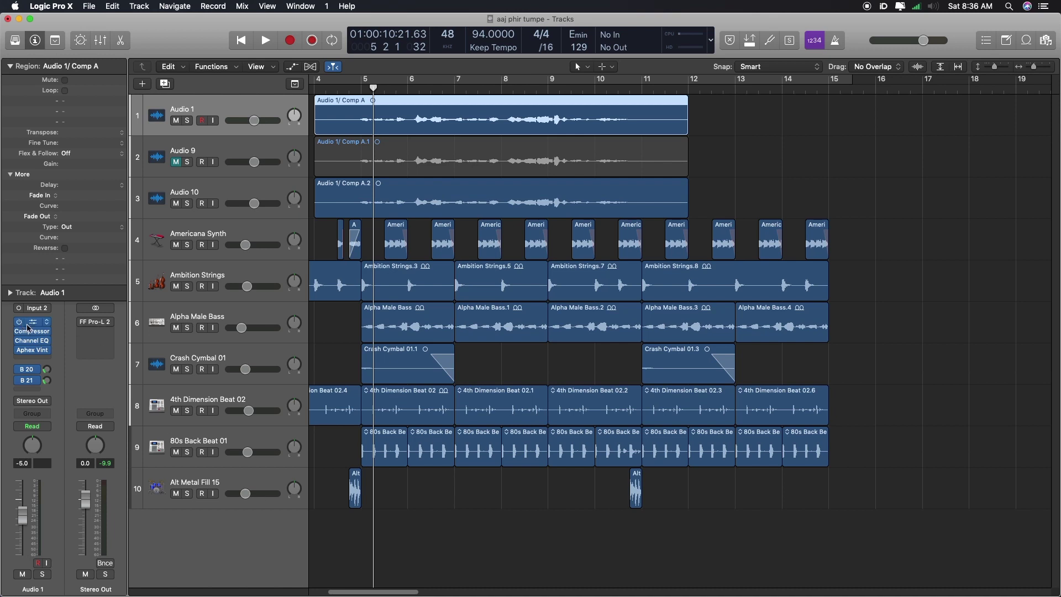
{"action": "left_click_drag", "start_coordinate": [583, 224], "coordinate": [632, 152]}
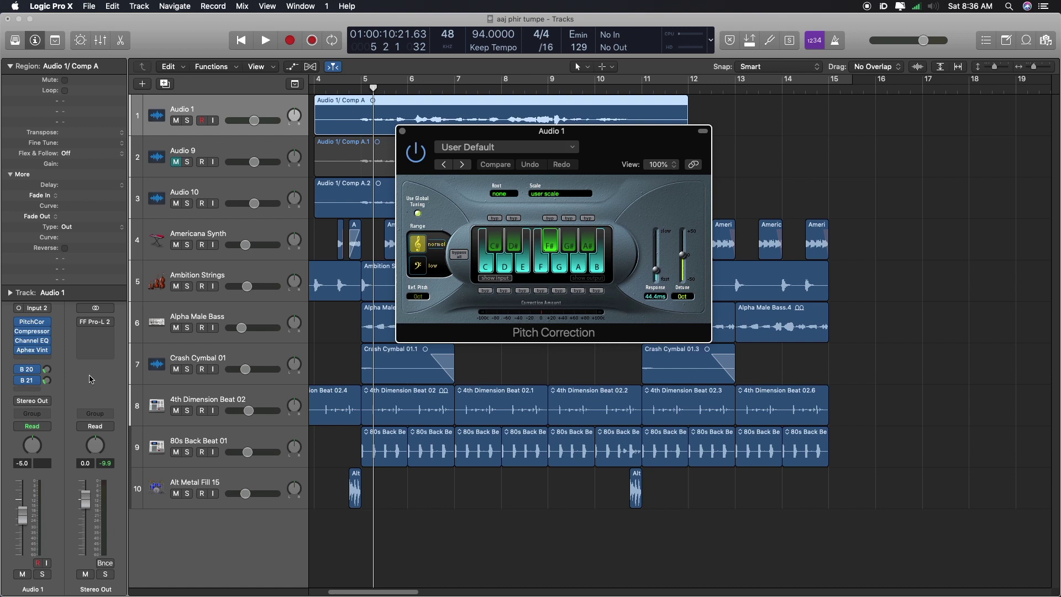
Open Auto-Tune 7 on Audio 9 and close Audio 10's Waves Tune window.
{"action": "left_click", "coordinate": [226, 150]}
{"action": "left_click", "coordinate": [32, 322]}
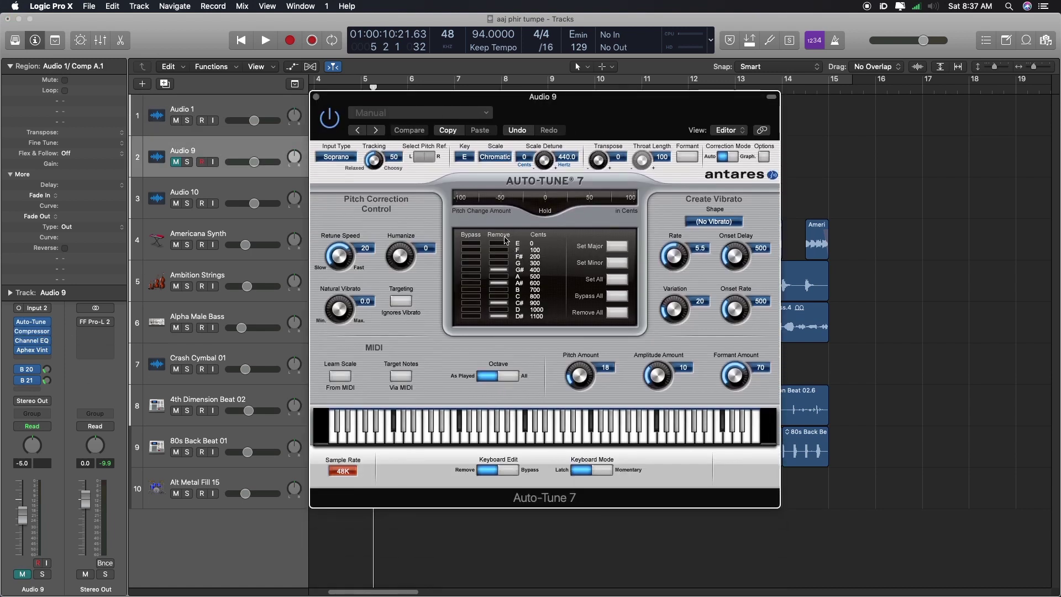
{"action": "key", "text": "Down"}
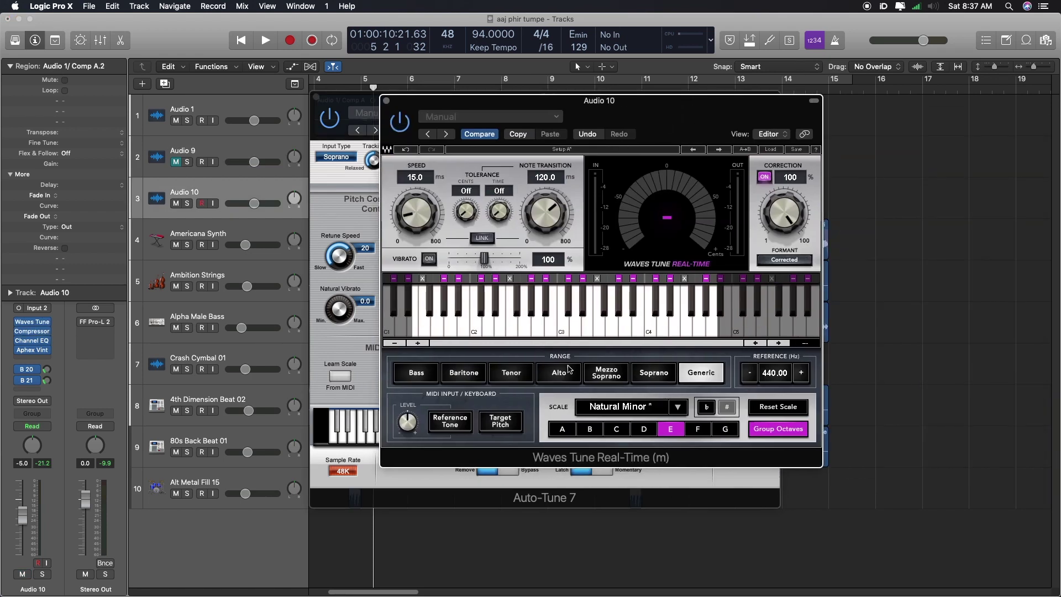
{"action": "left_click", "coordinate": [386, 101]}
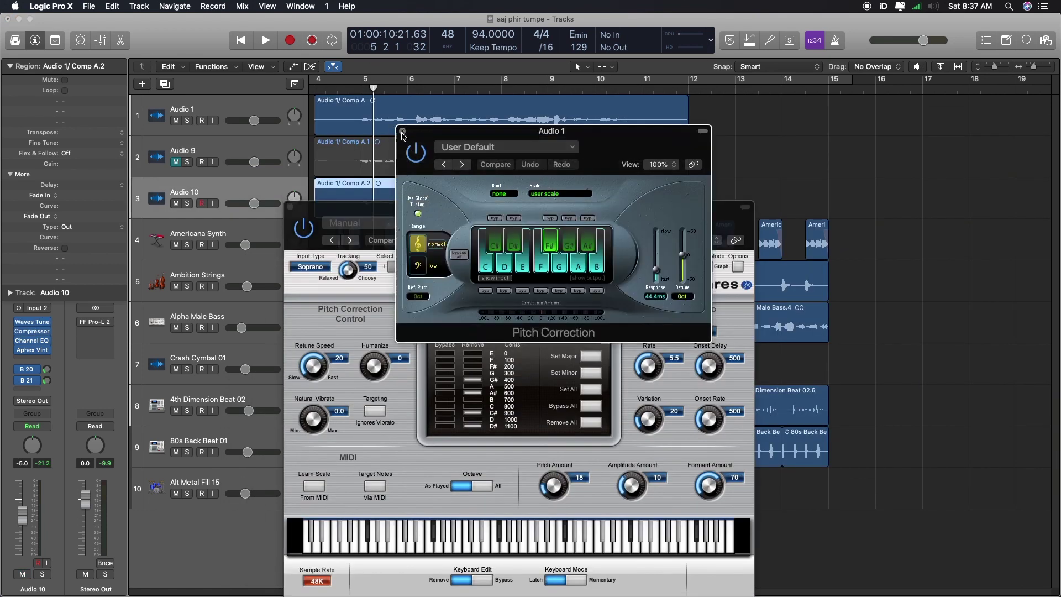
Play the Audio 9 vocal through Auto-Tune 7 in key E, then stop.
{"action": "left_click_drag", "start_coordinate": [593, 221], "coordinate": [635, 138]}
{"action": "key", "text": "space"}
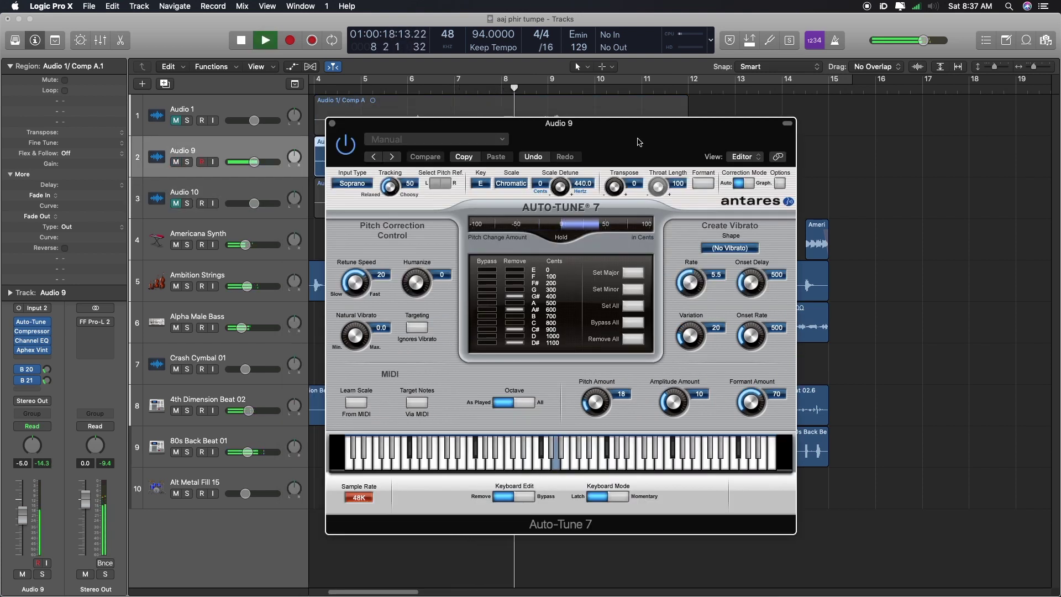
{"action": "left_click_drag", "start_coordinate": [639, 142], "coordinate": [767, 249]}
{"action": "key", "text": "space"}
Toggle the Loops browser open and shut, then reposition the Auto-Tune window up and right.
{"action": "left_click", "coordinate": [1044, 40]}
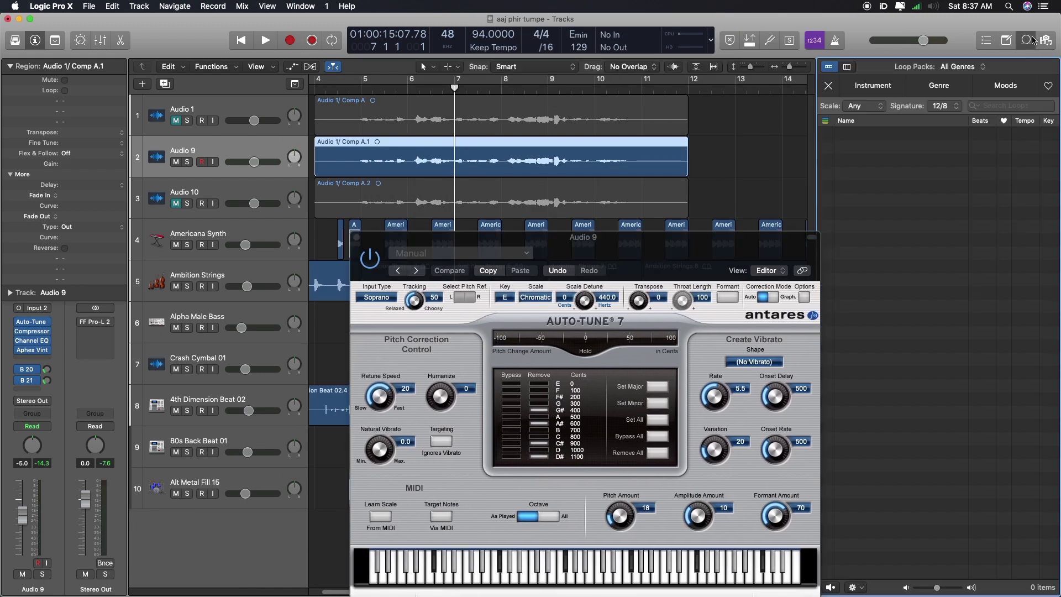
{"action": "left_click", "coordinate": [1044, 41]}
{"action": "left_click_drag", "start_coordinate": [733, 252], "coordinate": [761, 127]}
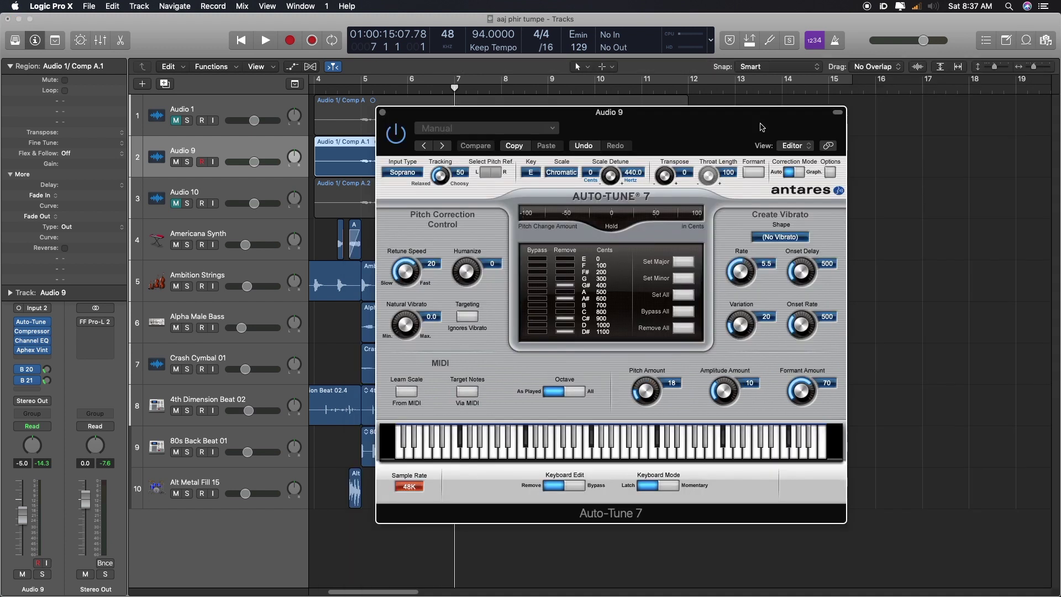
{"action": "left_click_drag", "start_coordinate": [761, 127], "coordinate": [732, 123]}
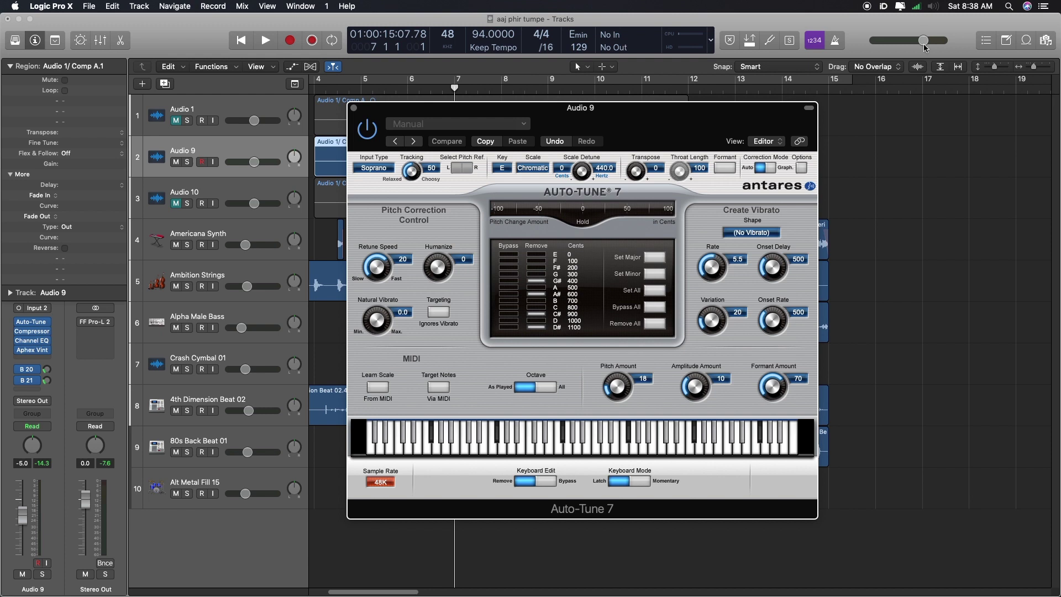
{"action": "left_click_drag", "start_coordinate": [728, 144], "coordinate": [693, 151]}
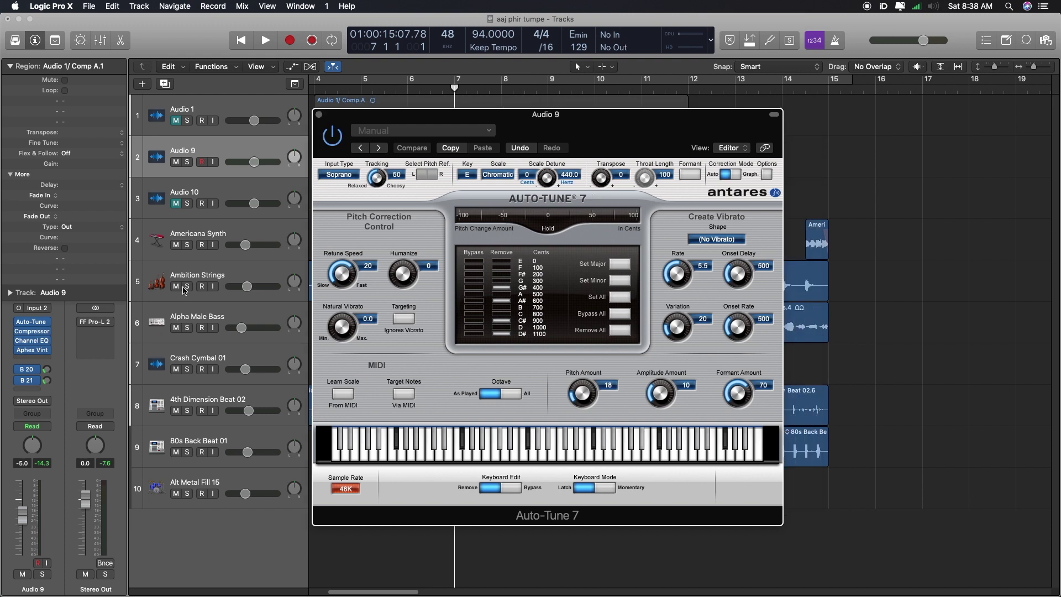
{"action": "left_click_drag", "start_coordinate": [618, 139], "coordinate": [592, 162]}
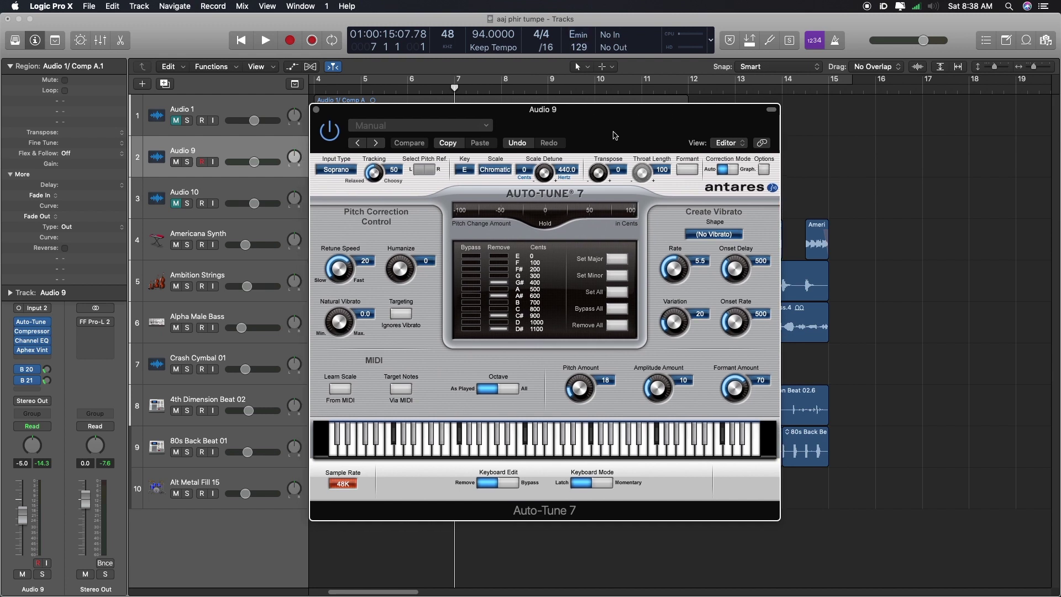
{"action": "left_click_drag", "start_coordinate": [611, 163], "coordinate": [635, 103]}
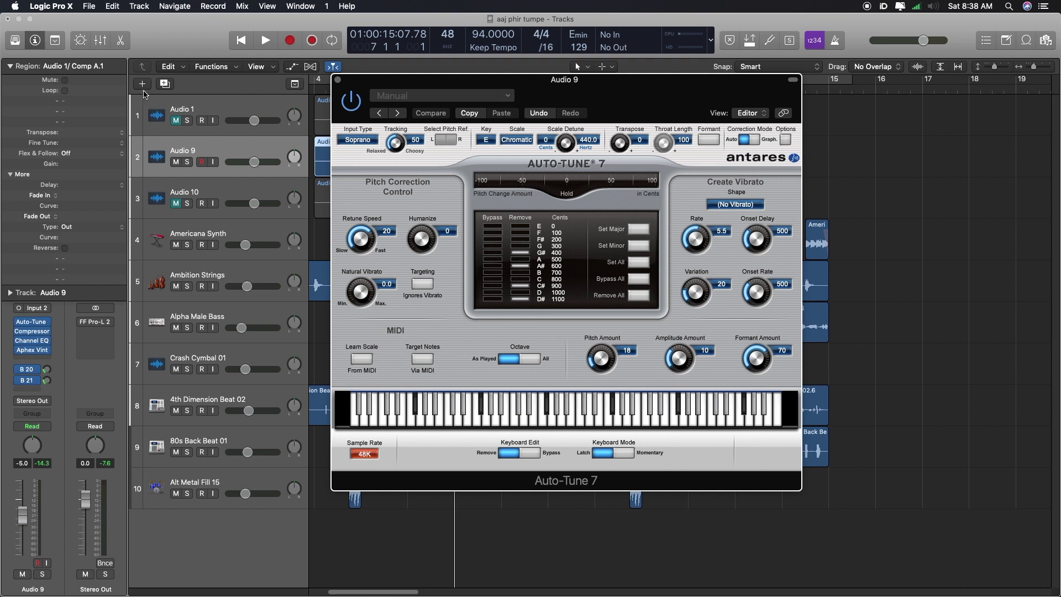
Add a Classic Electric Piano instrument track and play an opening phrase from E3 to B3.
{"action": "left_click", "coordinate": [136, 84]}
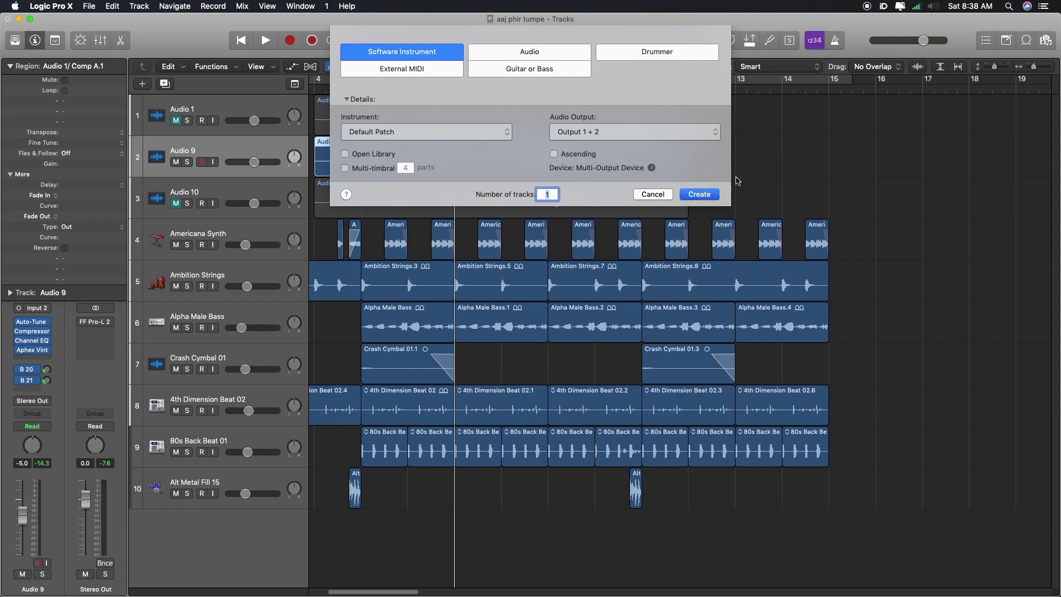
{"action": "key", "text": "Return"}
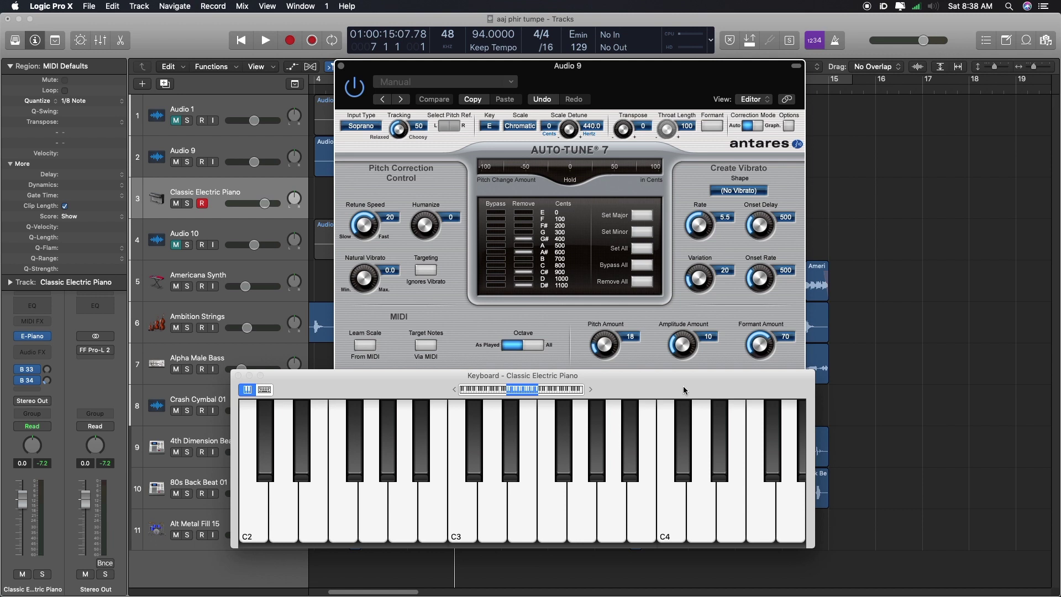
{"action": "key", "text": "d"}
{"action": "key", "text": "f"}
{"action": "key", "text": "g"}
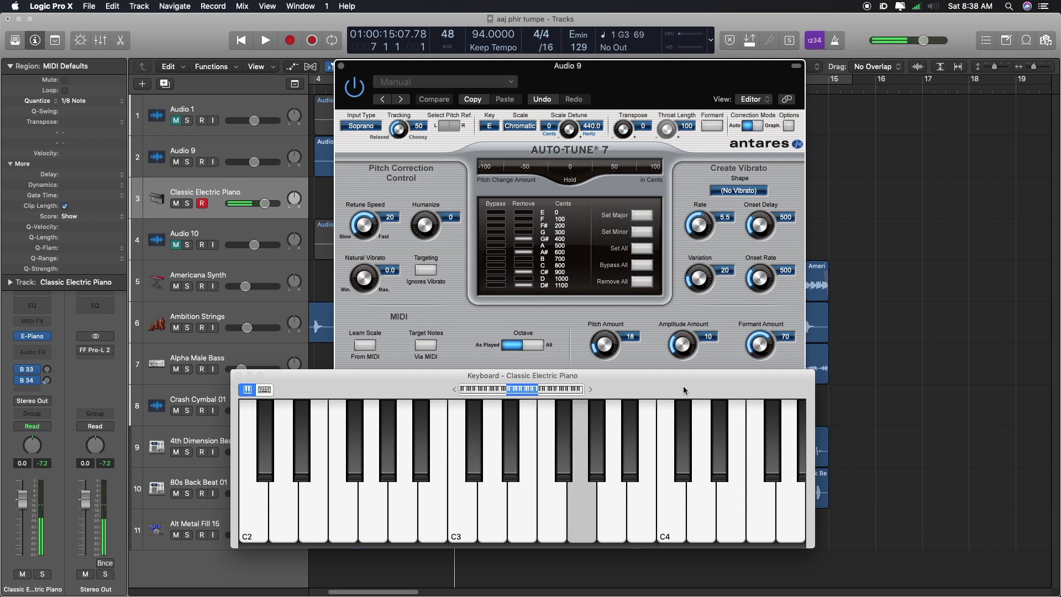
{"action": "key", "text": "h"}
{"action": "key", "text": "g"}
{"action": "key", "text": "j"}
{"action": "key", "text": "h"}
{"action": "key", "text": "g"}
{"action": "key", "text": "h"}
{"action": "key", "text": "g"}
{"action": "key", "text": "f"}
{"action": "key", "text": "d"}
Play a second phrase from D4 through C4, A3 and F3 down to E3.
{"action": "key", "text": "l"}
{"action": "key", "text": "j"}
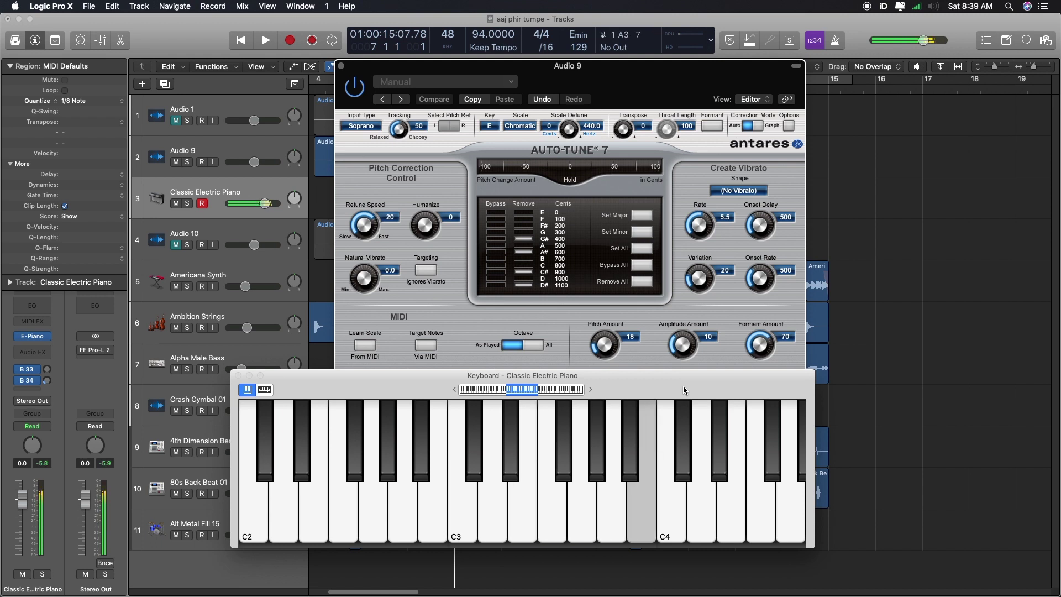
{"action": "key", "text": "g"}
{"action": "key", "text": "k"}
{"action": "key", "text": "h"}
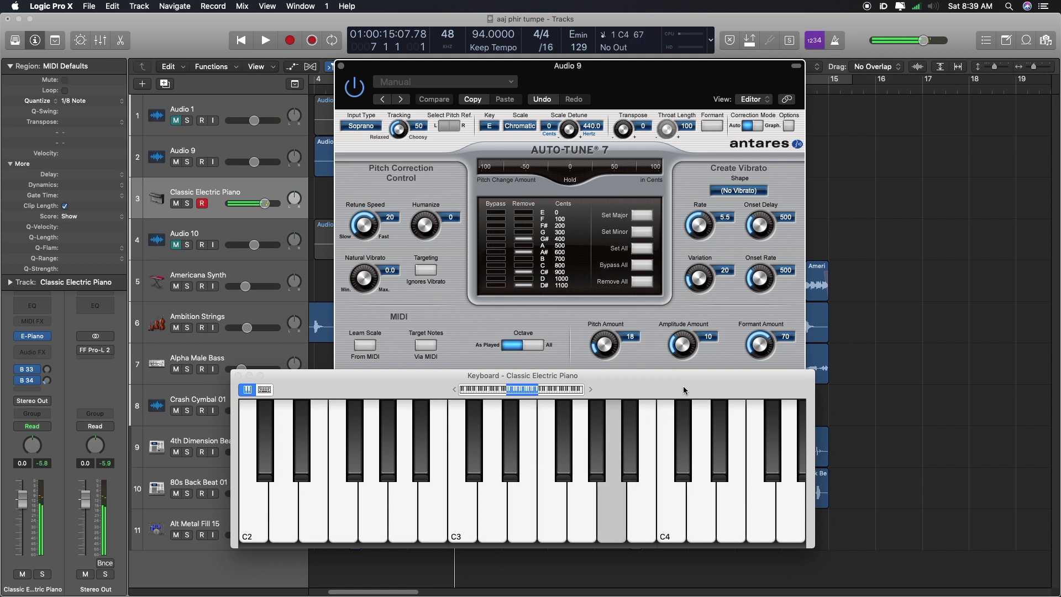
{"action": "key", "text": "f"}
{"action": "key", "text": "h"}
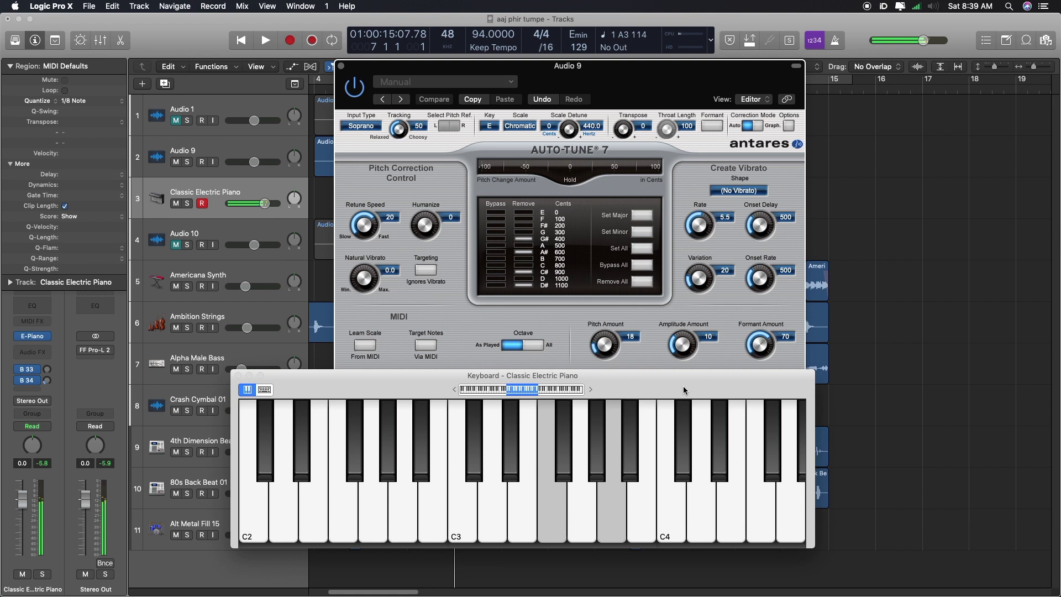
{"action": "key", "text": "f"}
{"action": "key", "text": "h"}
{"action": "key", "text": "f"}
{"action": "key", "text": "d"}
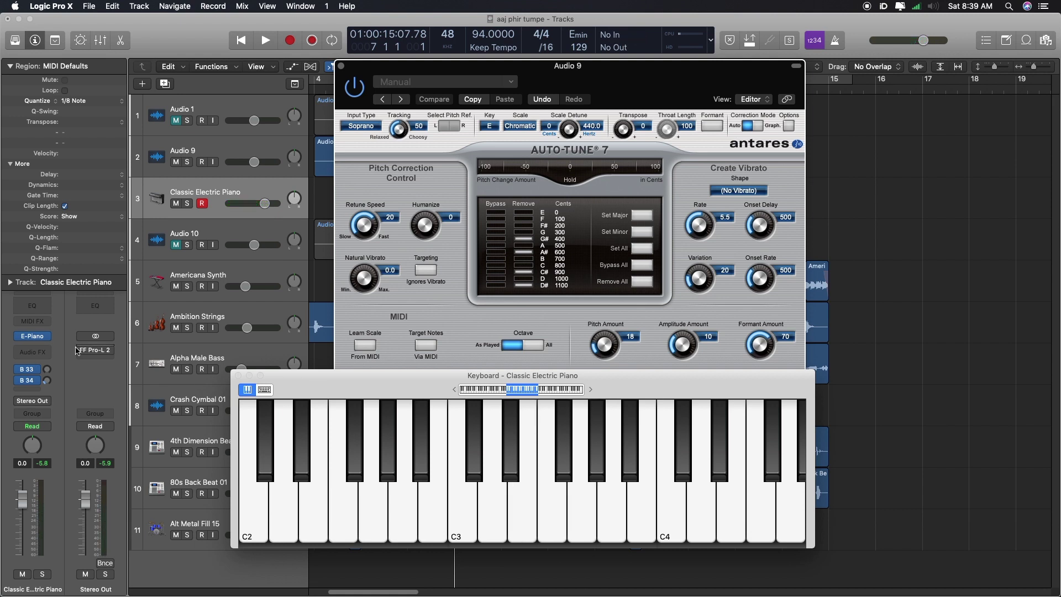
Play F3 on the piano, then set Auto-Tune 7 to key E with the Minor scale.
{"action": "left_click", "coordinate": [397, 387]}
{"action": "left_click", "coordinate": [547, 526]}
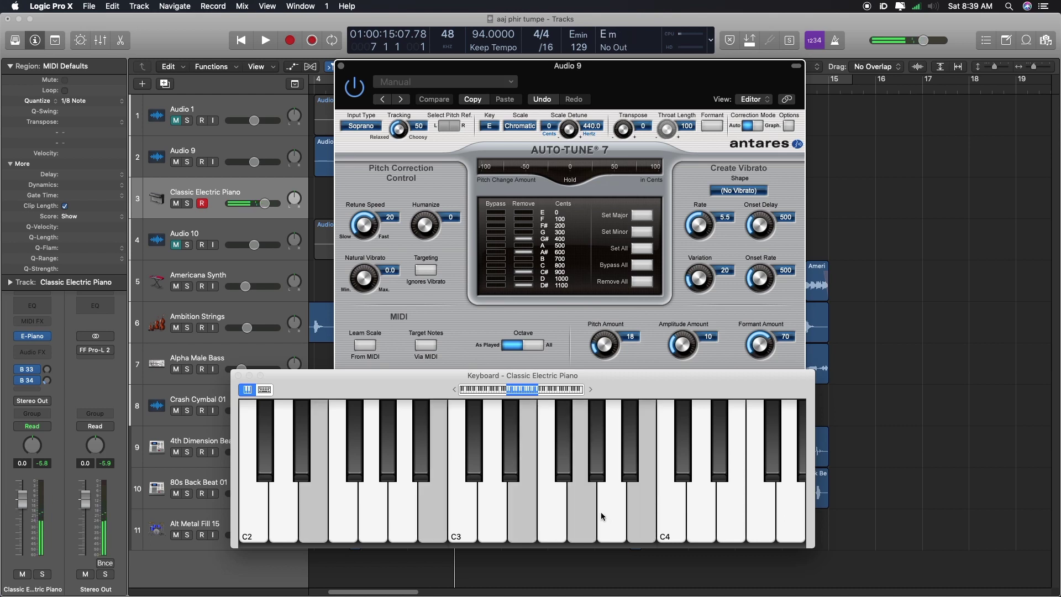
{"action": "left_click", "coordinate": [489, 126]}
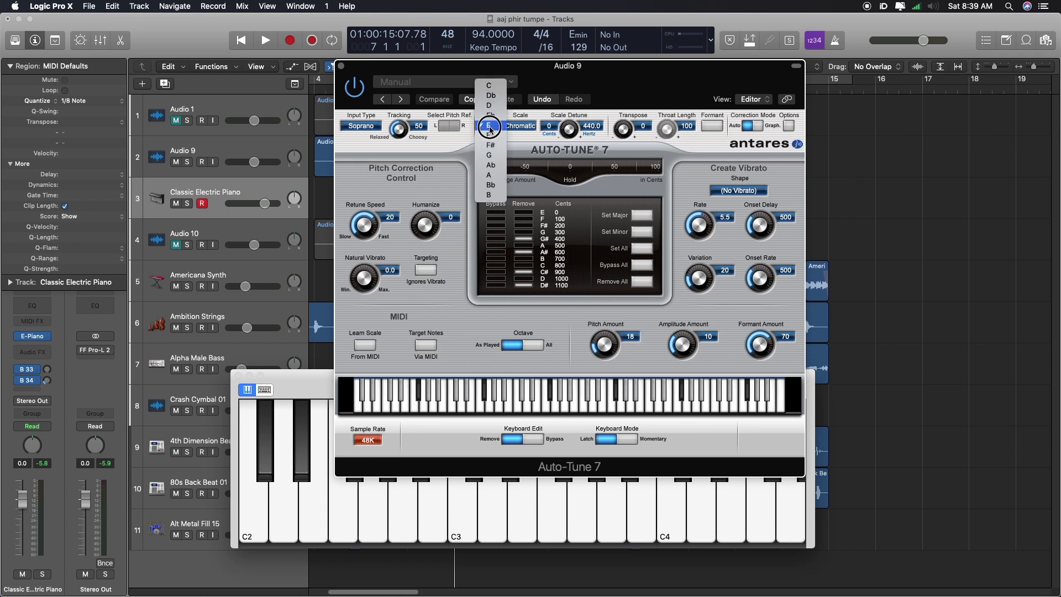
{"action": "left_click", "coordinate": [489, 127]}
{"action": "left_click", "coordinate": [520, 126]}
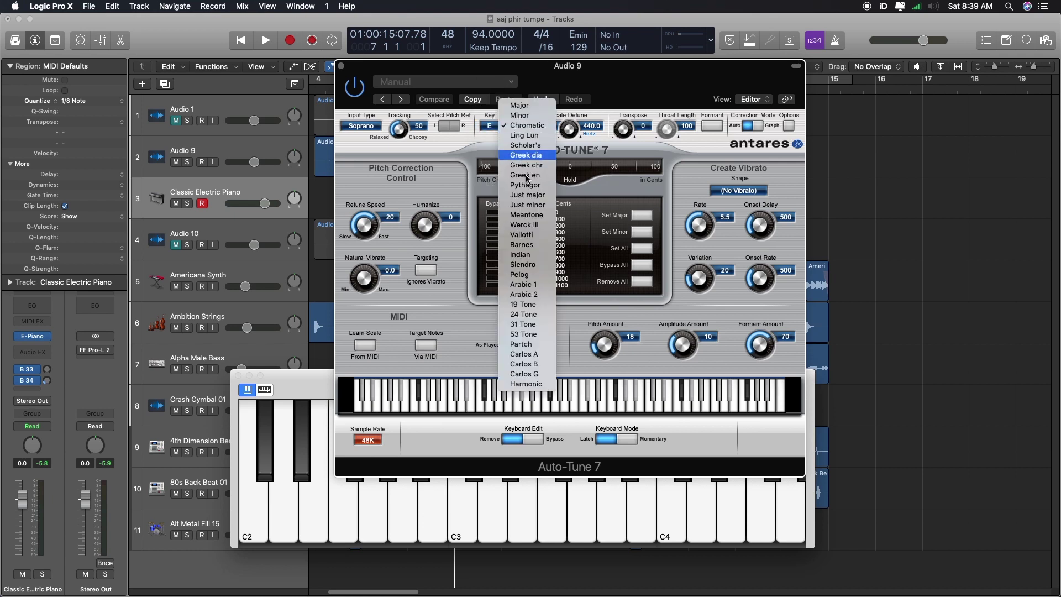
{"action": "left_click", "coordinate": [520, 115]}
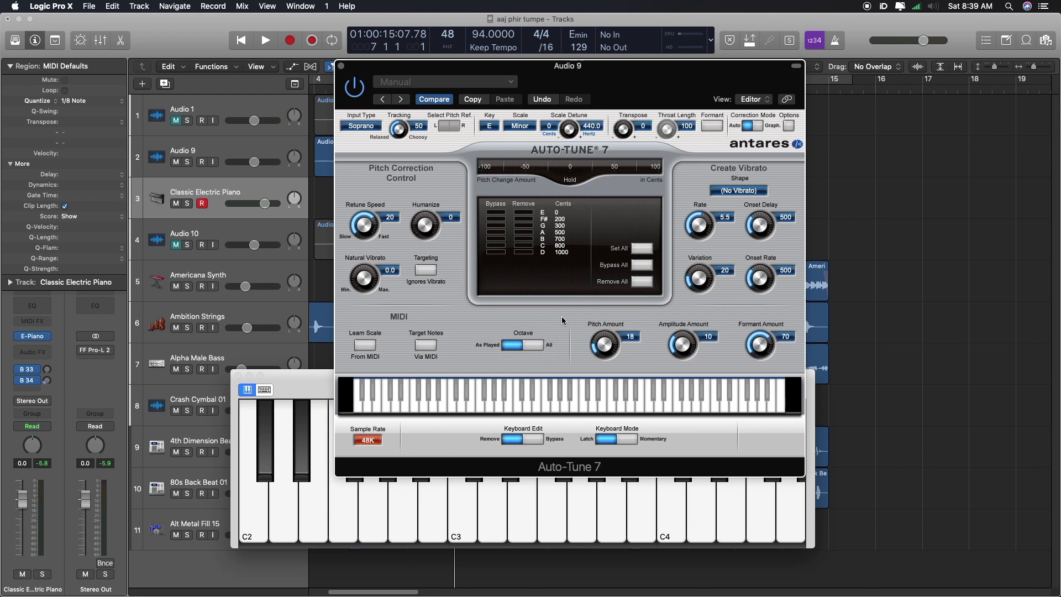
Switch to Chromatic scale keeping key E, remove out-of-key notes, then restore F.
{"action": "left_click", "coordinate": [488, 128]}
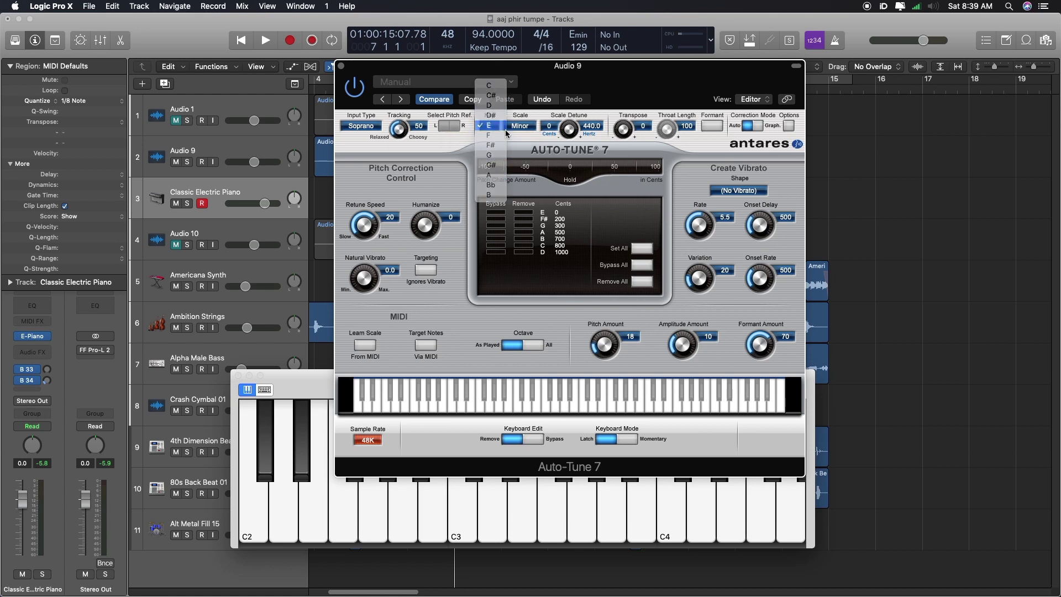
{"action": "left_click", "coordinate": [535, 127]}
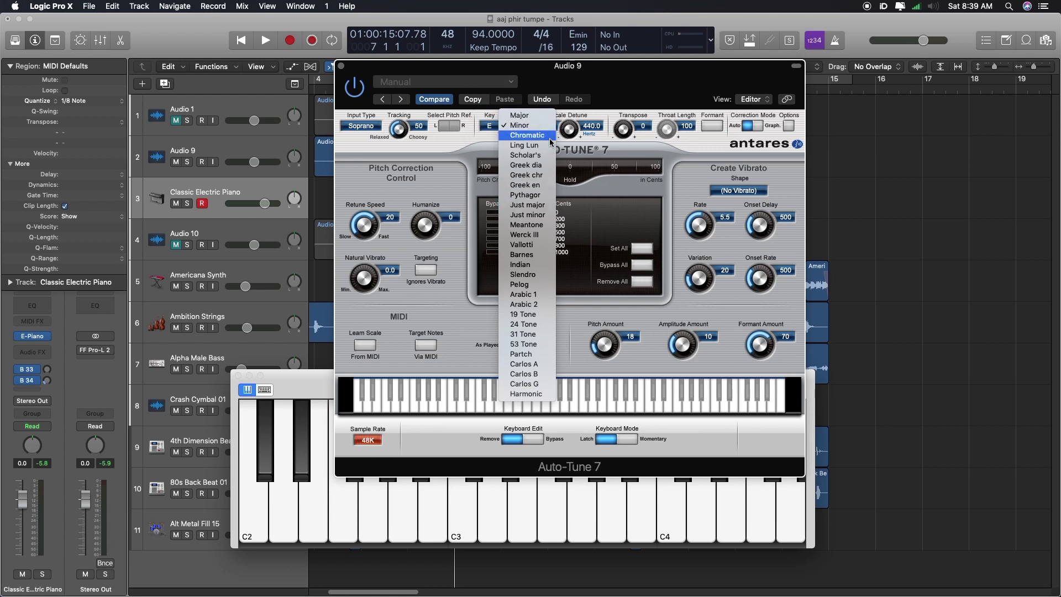
{"action": "left_click", "coordinate": [550, 136]}
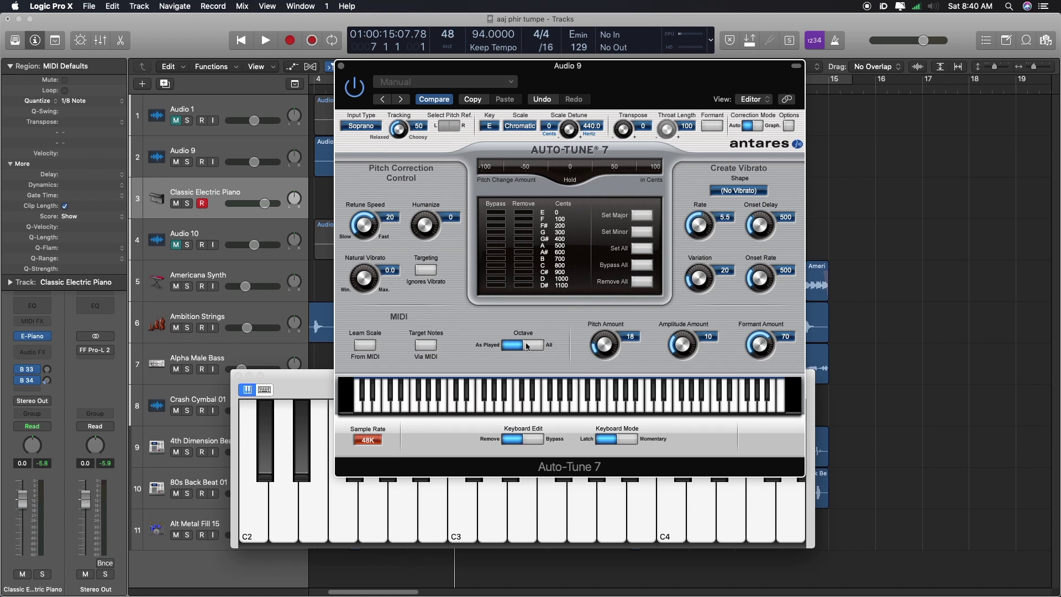
{"action": "left_click", "coordinate": [491, 126]}
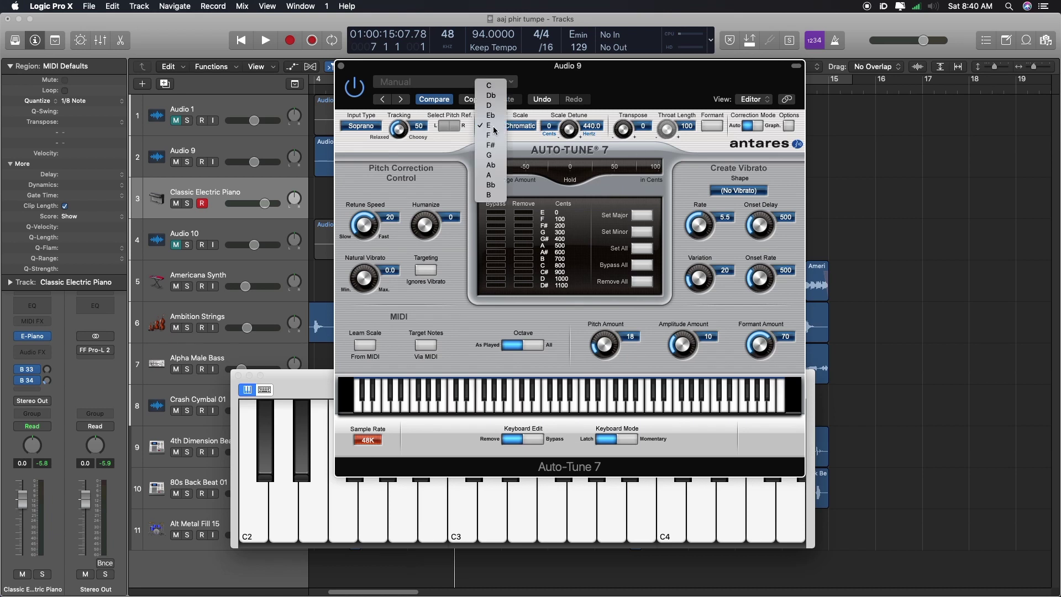
{"action": "left_click", "coordinate": [494, 127]}
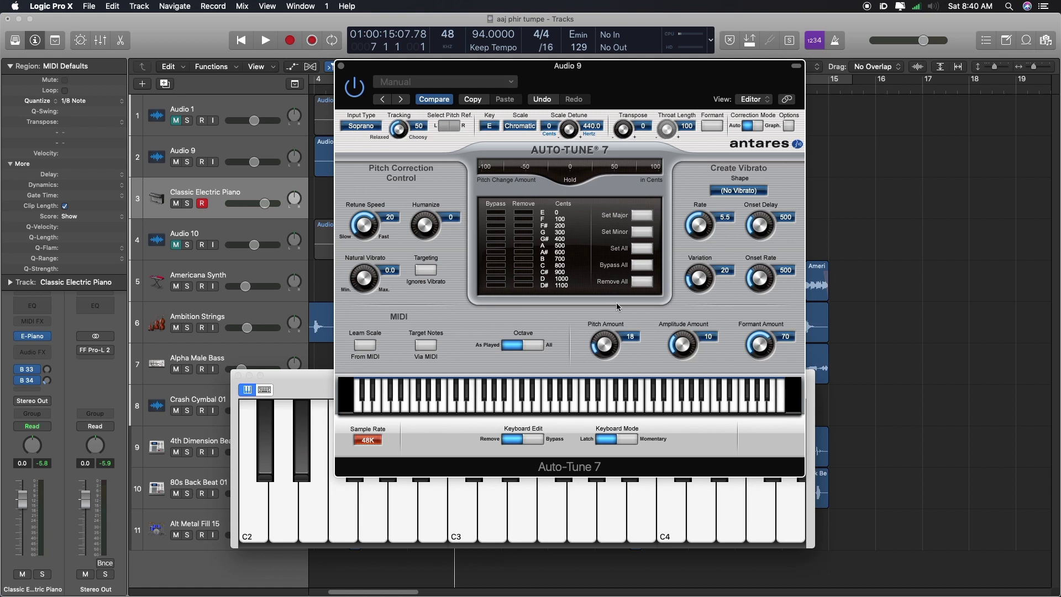
{"action": "left_click", "coordinate": [643, 234]}
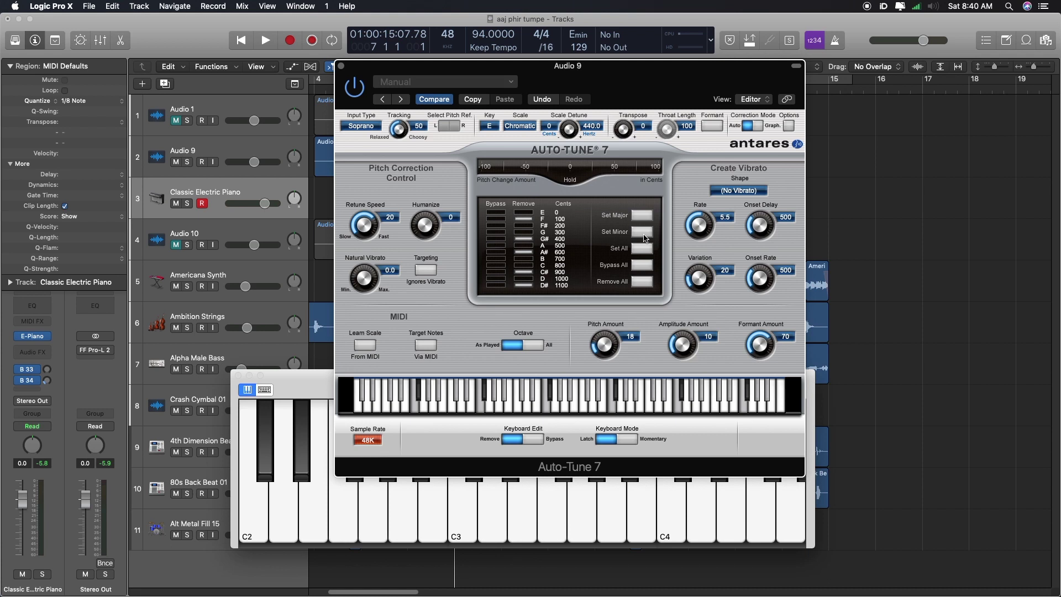
{"action": "left_click", "coordinate": [531, 221]}
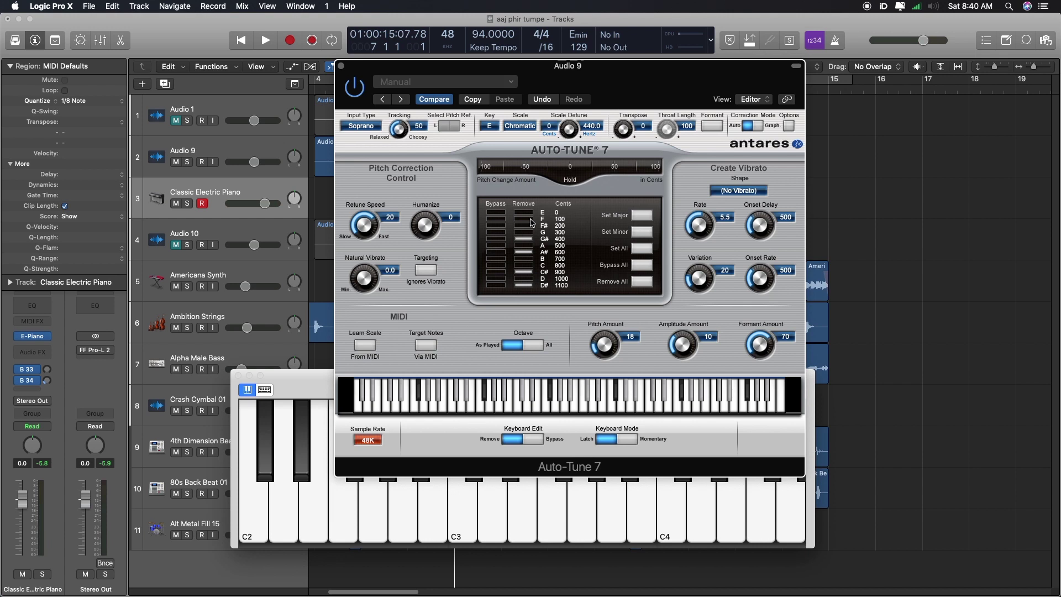
Play the song with Retune Speed 46 while opening Audio 1's Pitch Correction and Audio 10's Waves Tune.
{"action": "key", "text": "space"}
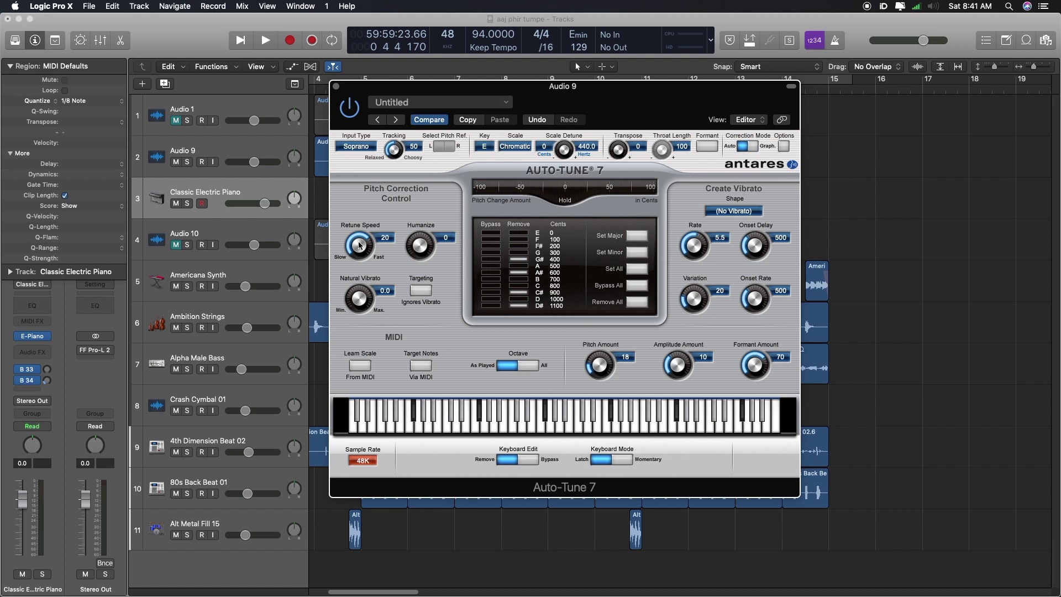
{"action": "left_click_drag", "start_coordinate": [359, 245], "coordinate": [358, 259]}
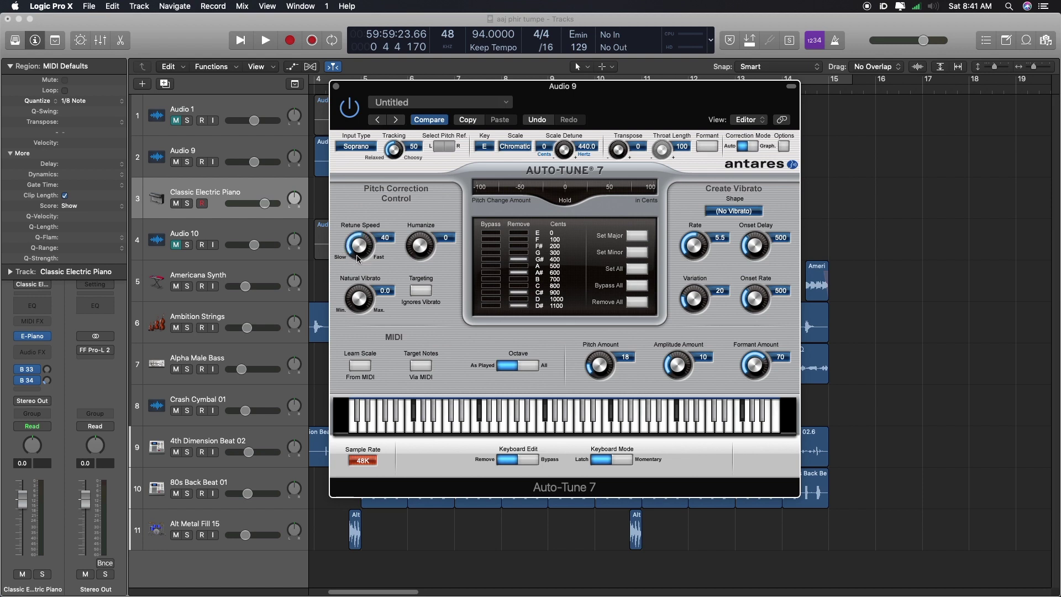
{"action": "left_click", "coordinate": [221, 108]}
{"action": "left_click", "coordinate": [32, 322]}
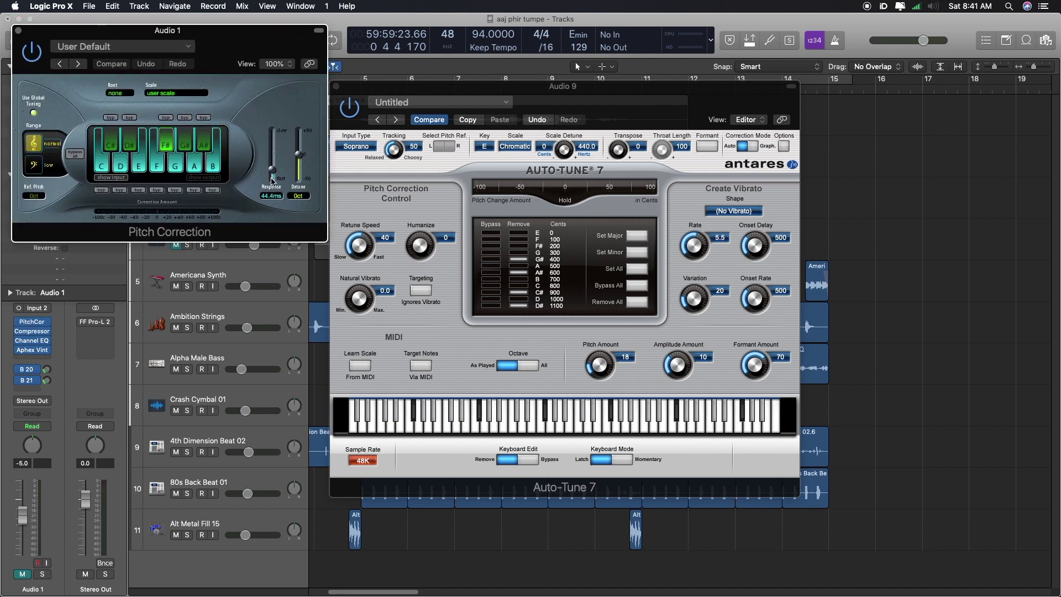
{"action": "left_click_drag", "start_coordinate": [263, 48], "coordinate": [610, 94]}
{"action": "left_click", "coordinate": [213, 145]}
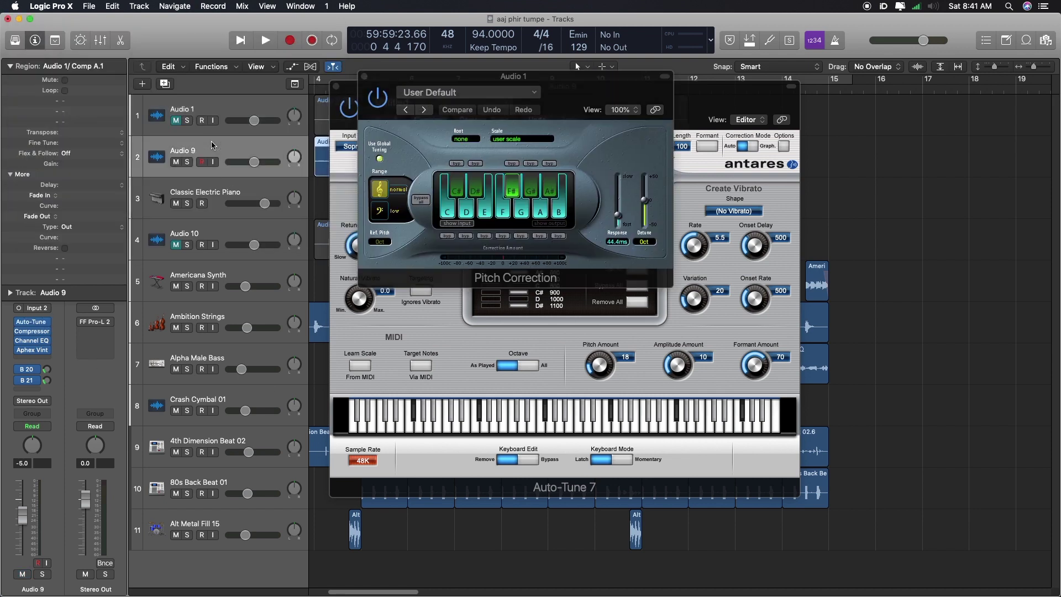
{"action": "left_click", "coordinate": [221, 235]}
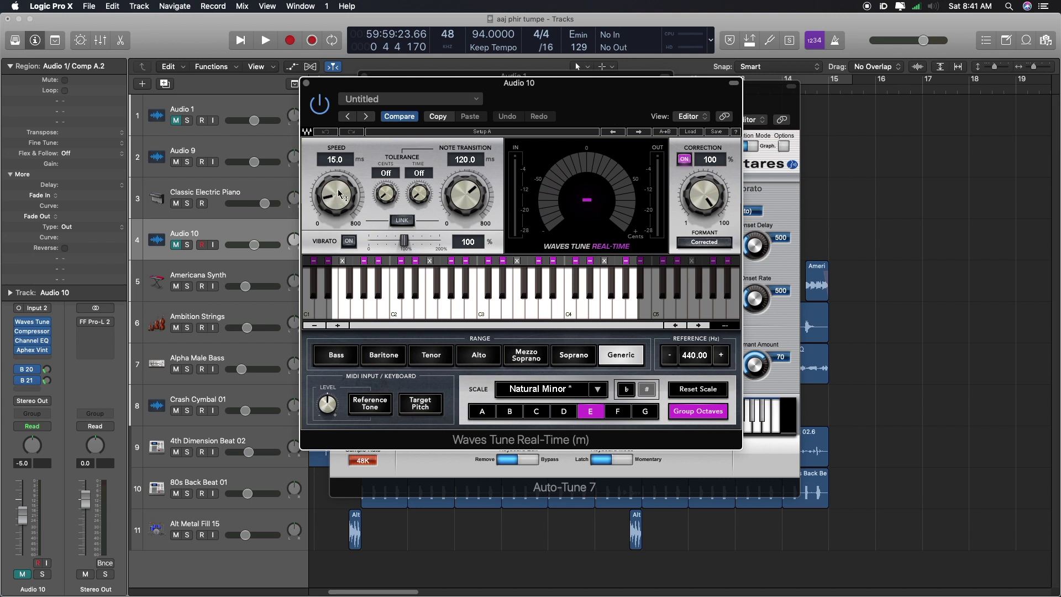
{"action": "left_click_drag", "start_coordinate": [697, 83], "coordinate": [595, 168]}
Set Auto-Tune's Retune Speed to 0, audition the vocal, then raise it to 24.
{"action": "left_click", "coordinate": [360, 252]}
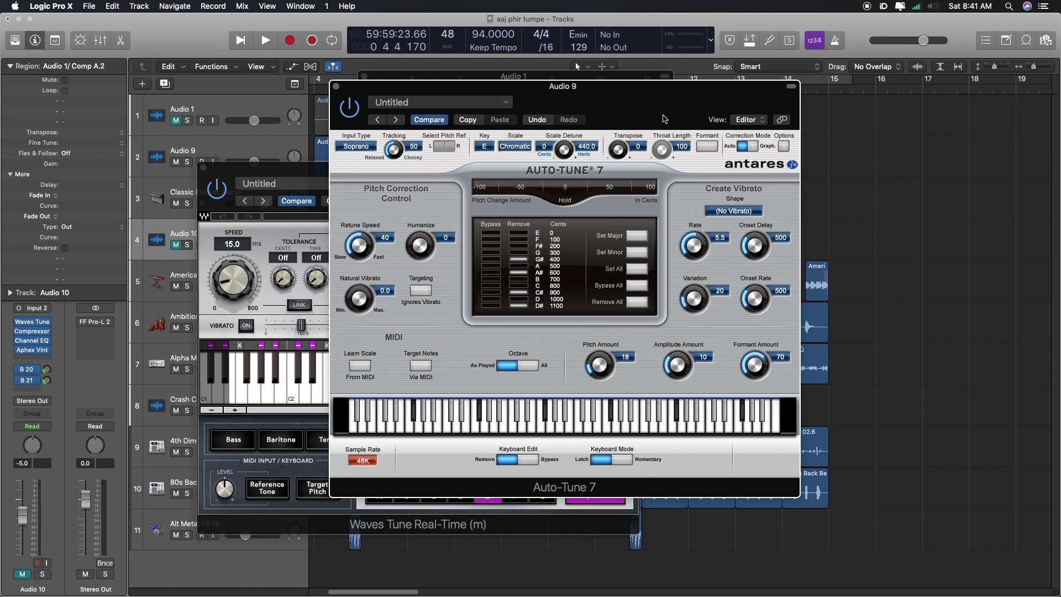
{"action": "left_click_drag", "start_coordinate": [359, 246], "coordinate": [359, 271]}
{"action": "key", "text": "space"}
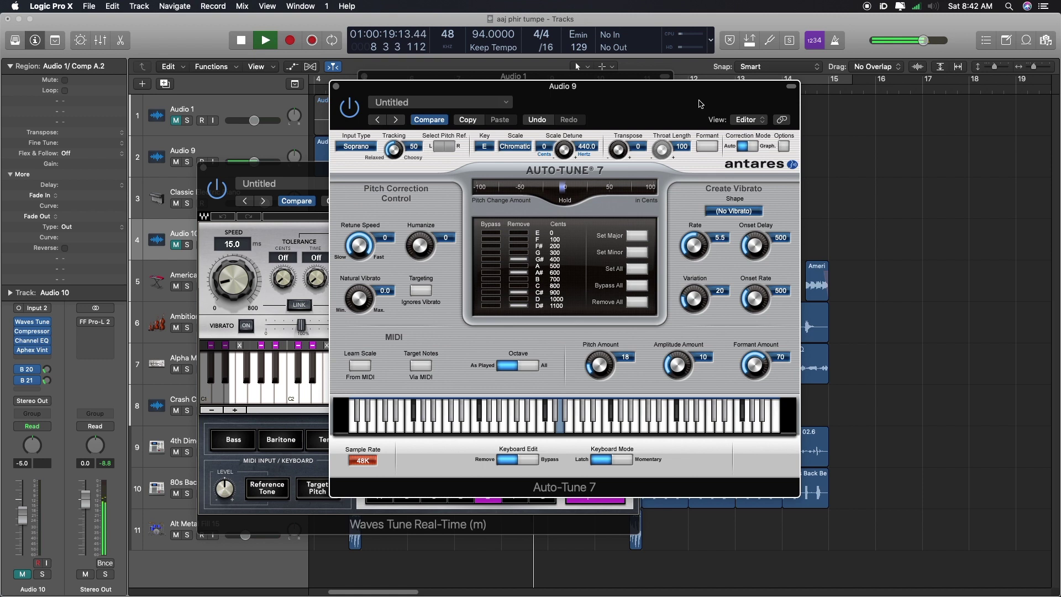
{"action": "key", "text": "space"}
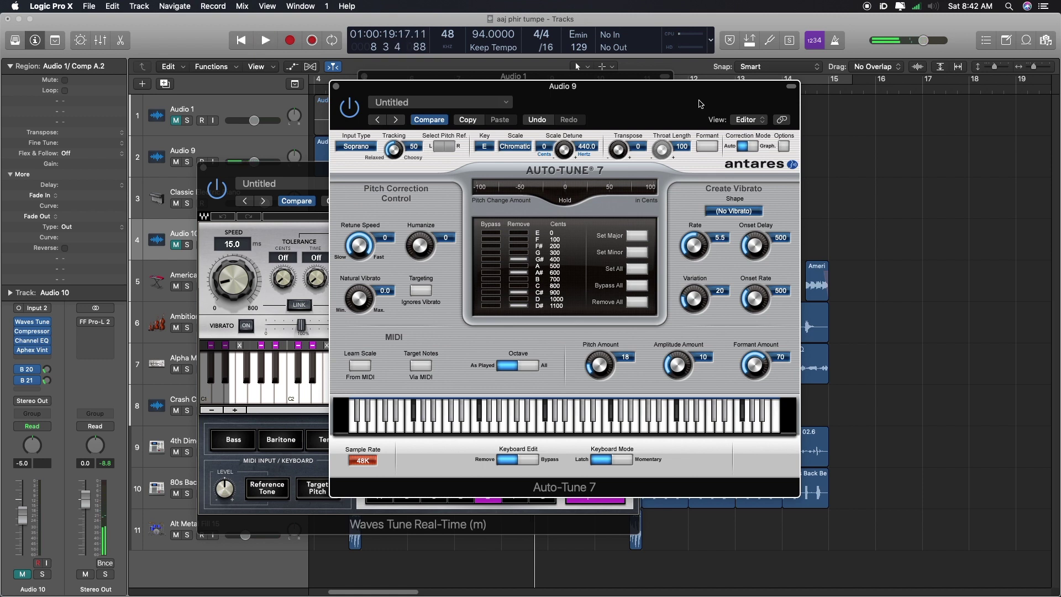
{"action": "left_click_drag", "start_coordinate": [358, 261], "coordinate": [357, 293]}
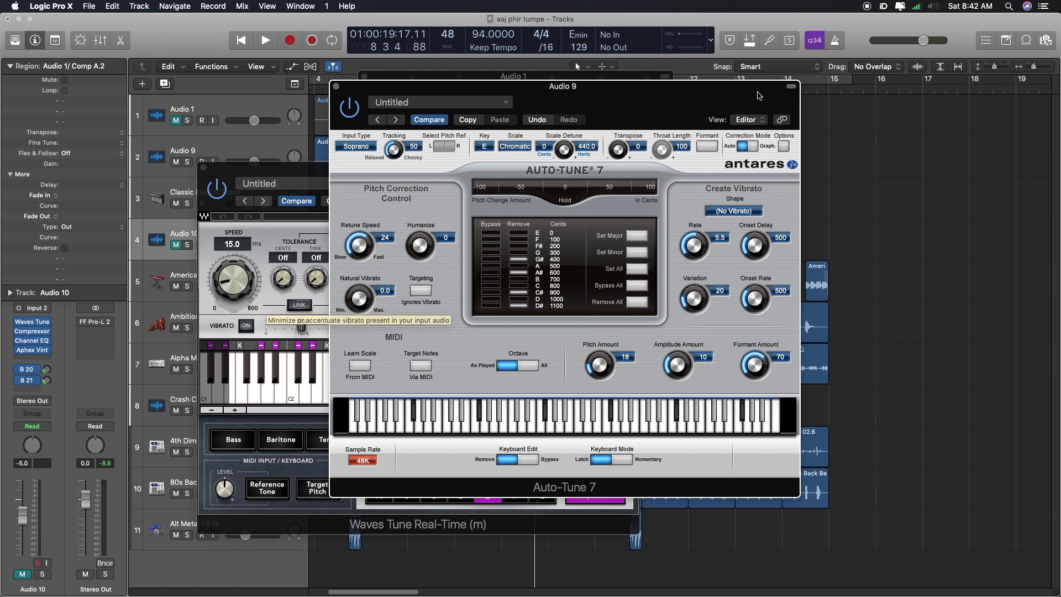
Close the Waves Tune and Audio 1 plug-in windows and reposition the Auto-Tune window.
{"action": "left_click_drag", "start_coordinate": [715, 110], "coordinate": [717, 164]}
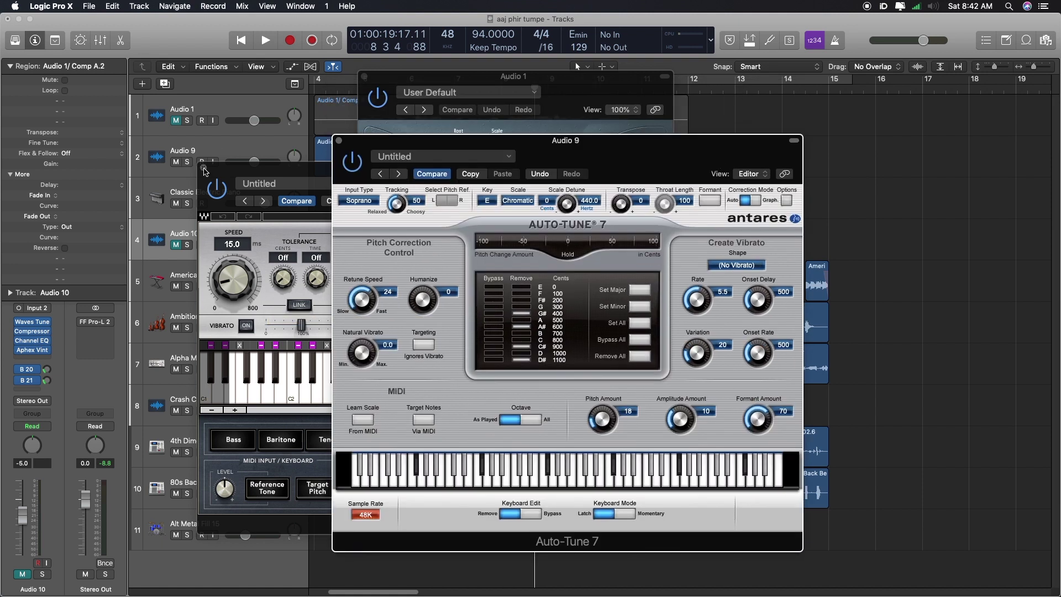
{"action": "left_click", "coordinate": [203, 169]}
{"action": "left_click", "coordinate": [204, 169]}
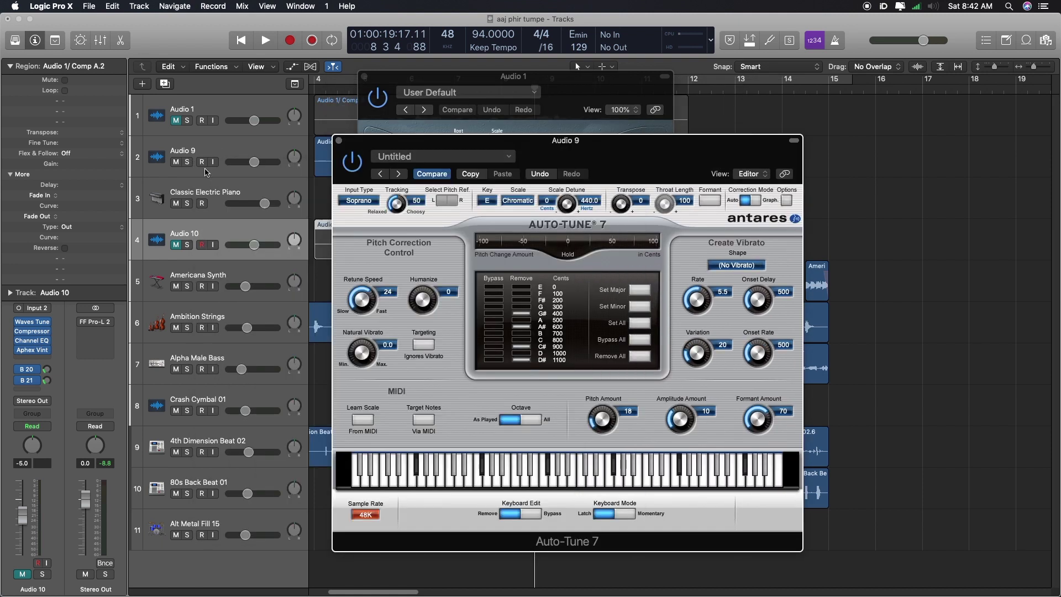
{"action": "left_click", "coordinate": [364, 77]}
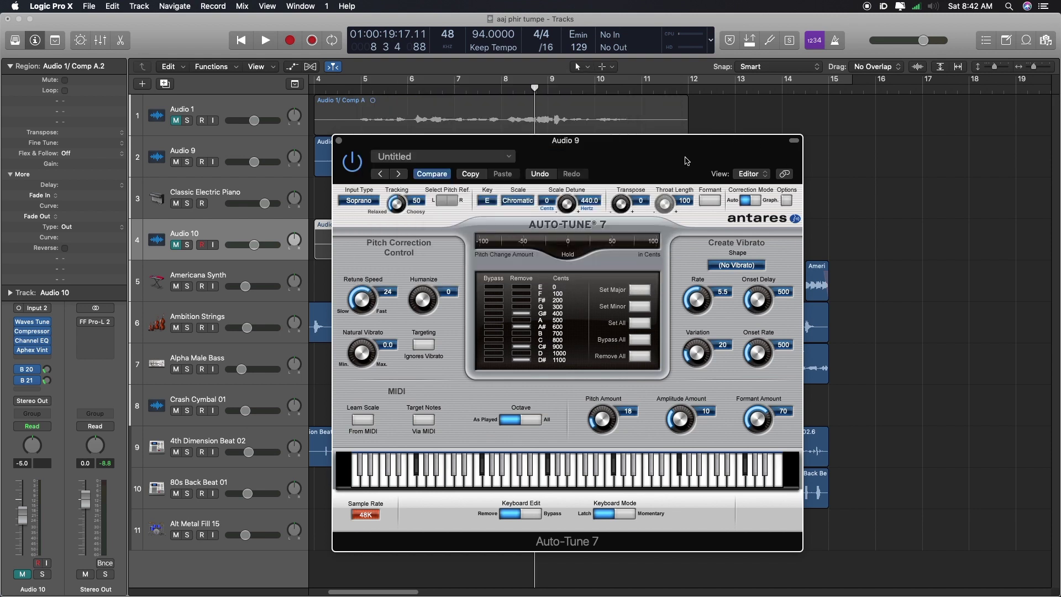
{"action": "left_click_drag", "start_coordinate": [686, 161], "coordinate": [713, 184]}
{"action": "left_click_drag", "start_coordinate": [618, 121], "coordinate": [596, 175]}
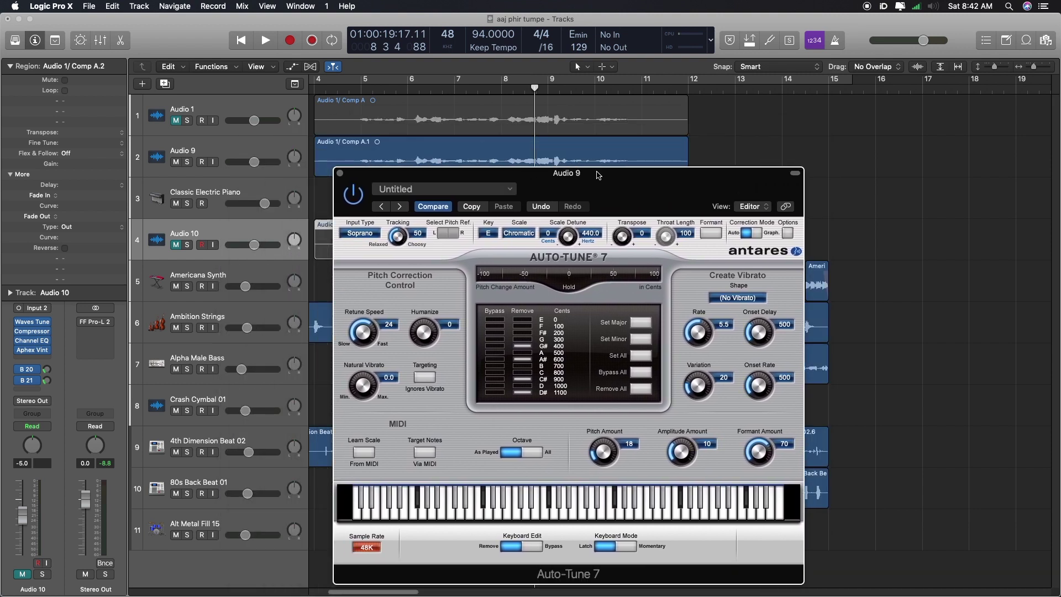
{"action": "left_click_drag", "start_coordinate": [597, 174], "coordinate": [675, 128]}
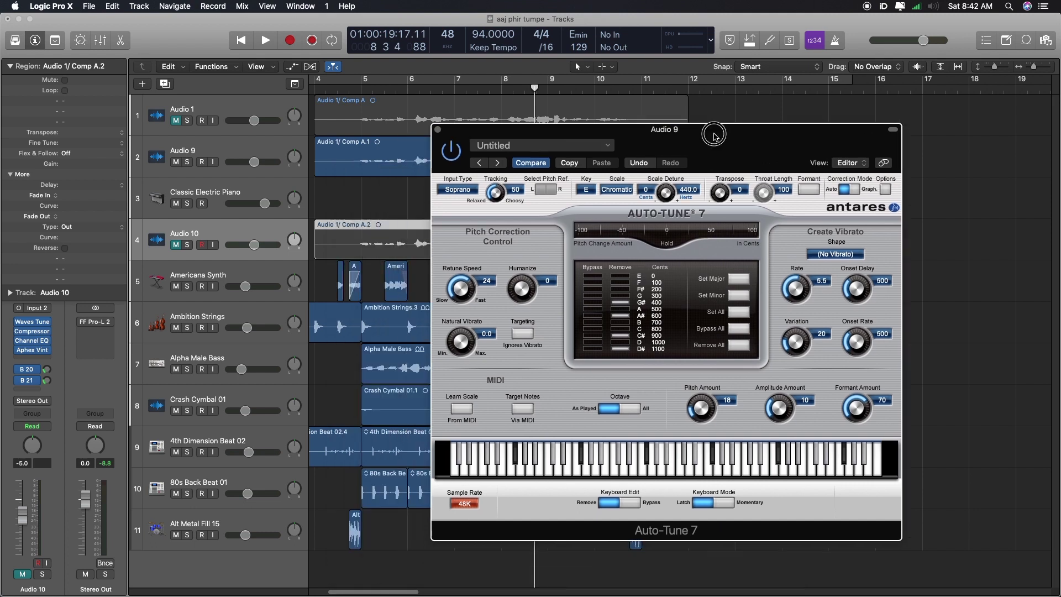
Close Auto-Tune, enlarge and zoom the tracks, audition Audio 9, and split its region at bar 6.
{"action": "left_click", "coordinate": [350, 175]}
{"action": "key", "text": "cmd+Down"}
{"action": "left_click", "coordinate": [438, 128]}
{"action": "key", "text": "cmd+Right"}
{"action": "key", "text": "cmd+Right"}
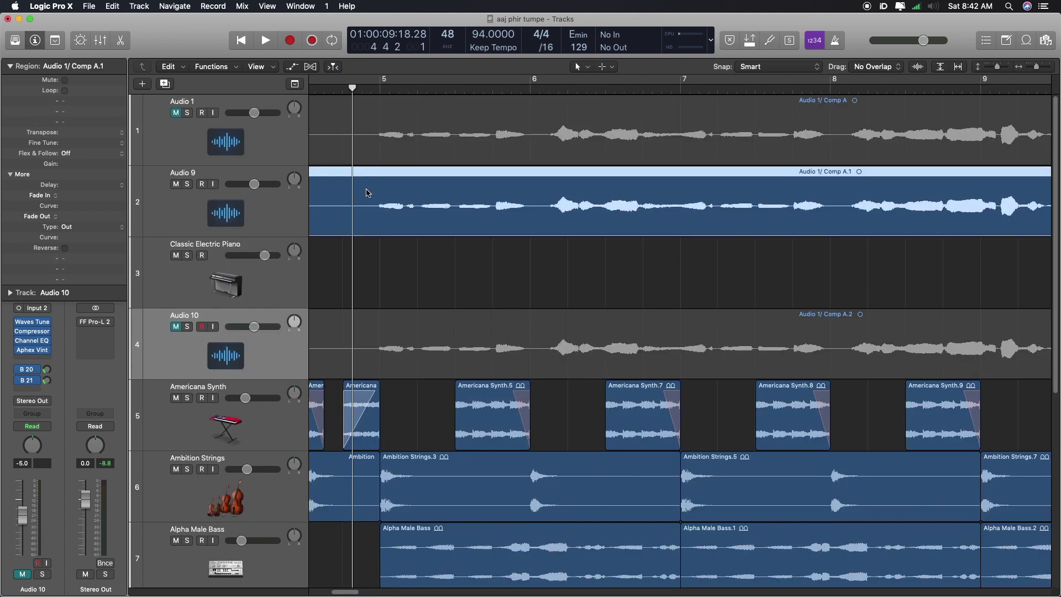
{"action": "left_click", "coordinate": [369, 209]}
{"action": "key", "text": "space"}
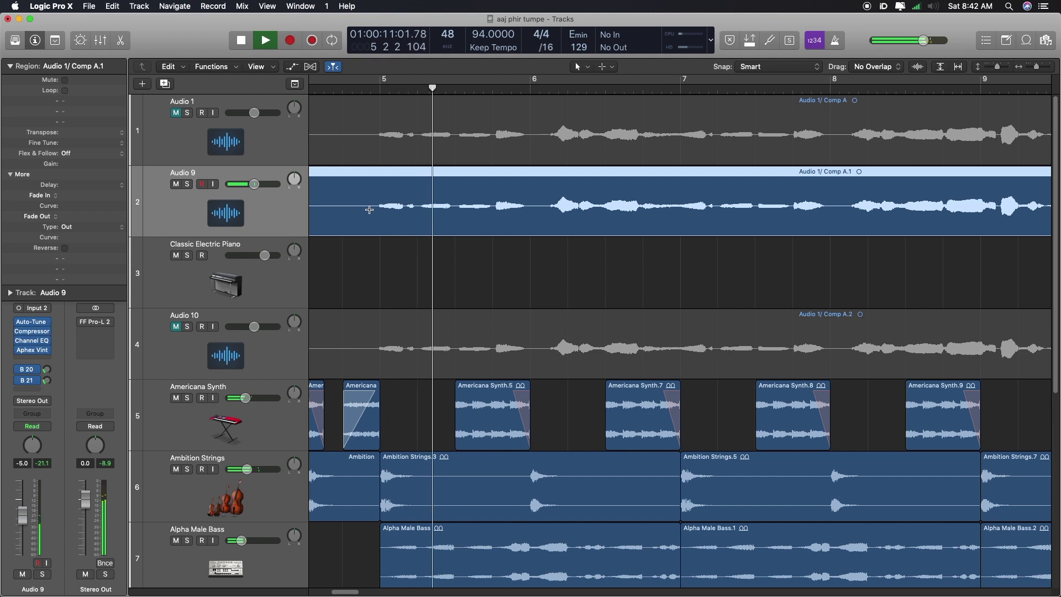
{"action": "key", "text": "space"}
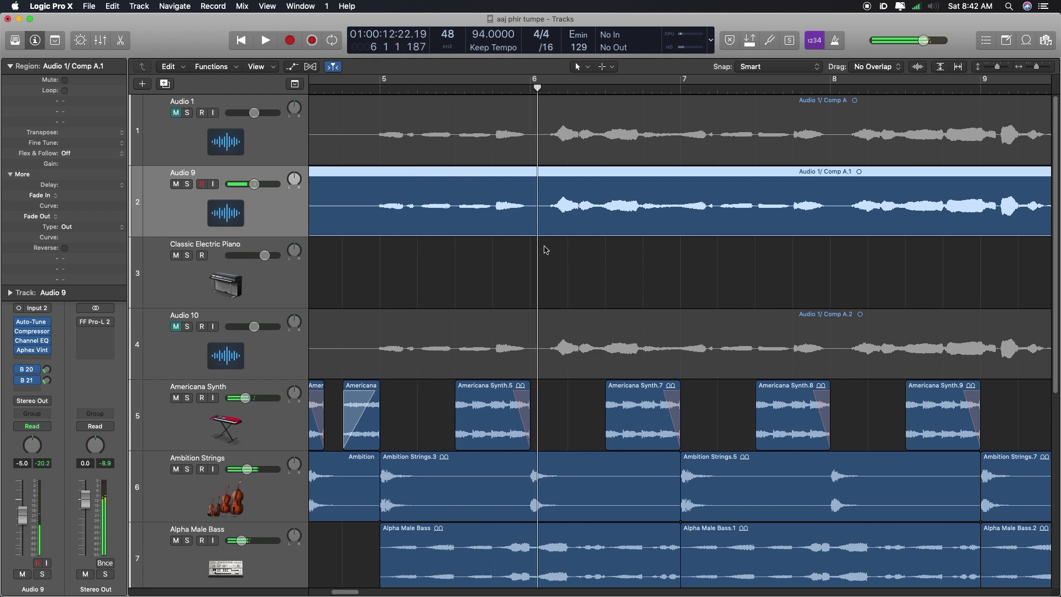
{"action": "key", "text": "cmd+Down"}
{"action": "left_click", "coordinate": [530, 235]}
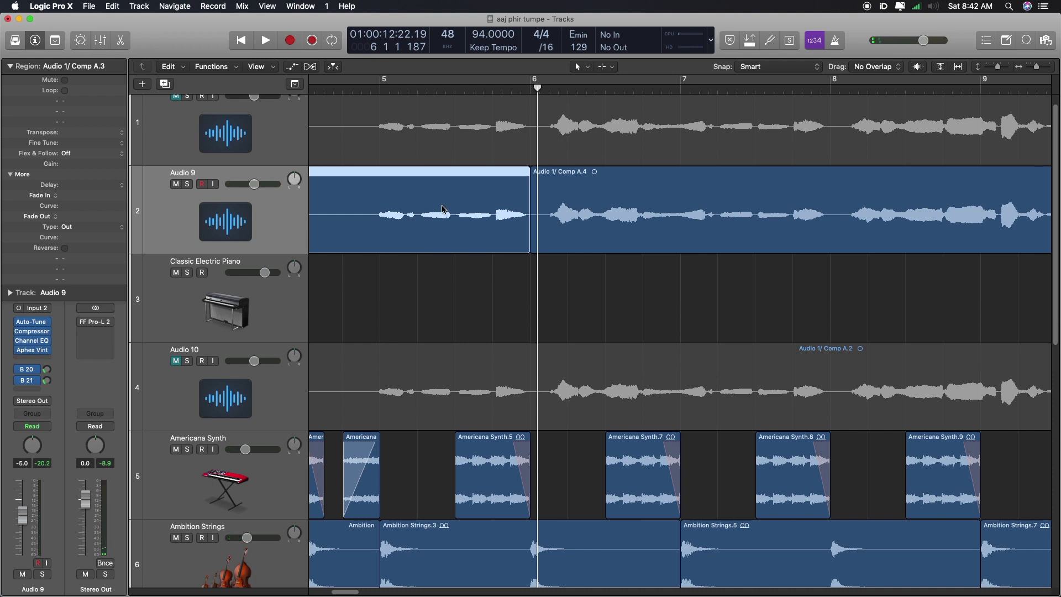
Turn Flex & Follow on for both halves and fine-tune the first region +3 cents.
{"action": "left_click_drag", "start_coordinate": [675, 282], "coordinate": [381, 232]}
{"action": "left_click", "coordinate": [64, 153]}
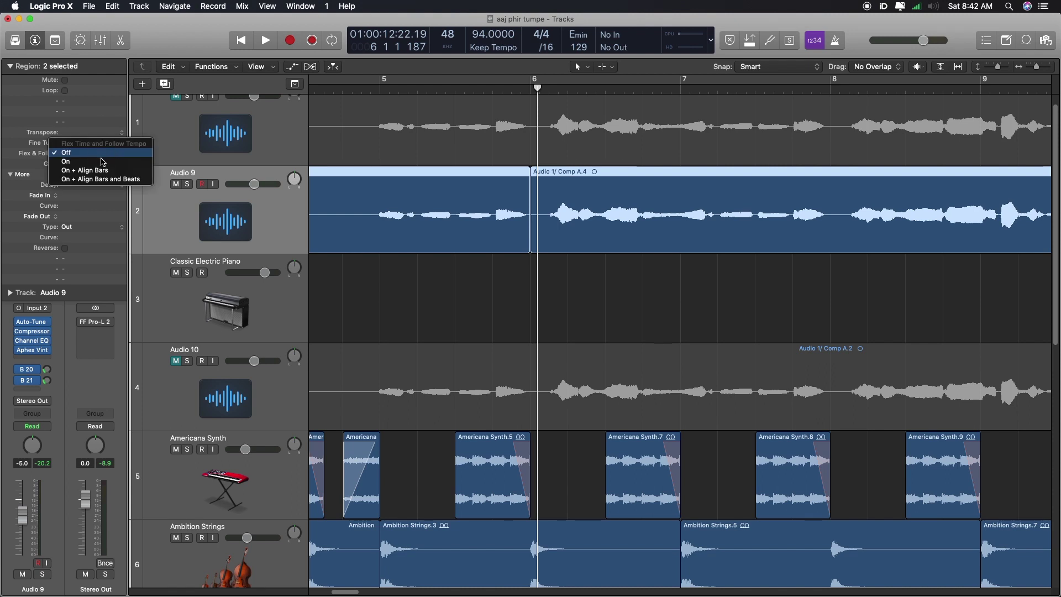
{"action": "left_click", "coordinate": [71, 159]}
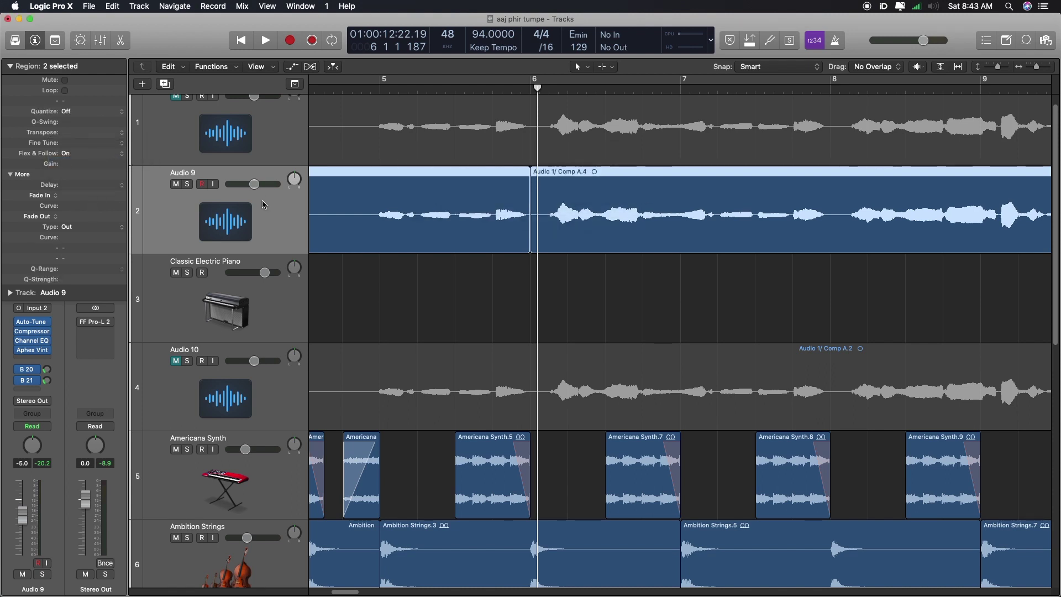
{"action": "left_click", "coordinate": [465, 264]}
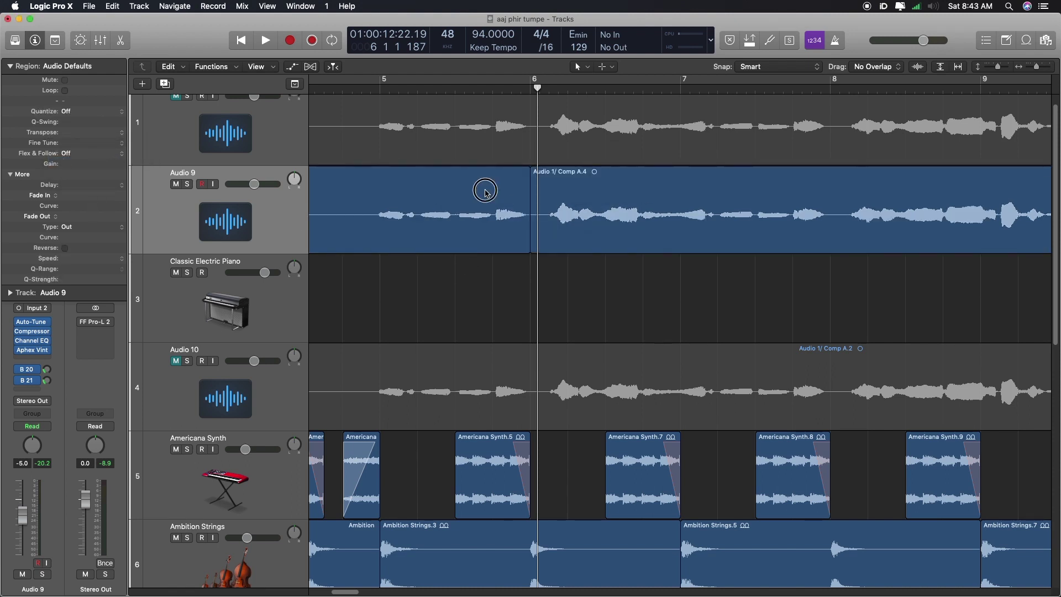
{"action": "left_click", "coordinate": [483, 191]}
{"action": "left_click_drag", "start_coordinate": [82, 144], "coordinate": [83, 130]}
Mark a short phrase at bar 5 and split it into its own region.
{"action": "left_click", "coordinate": [366, 87]}
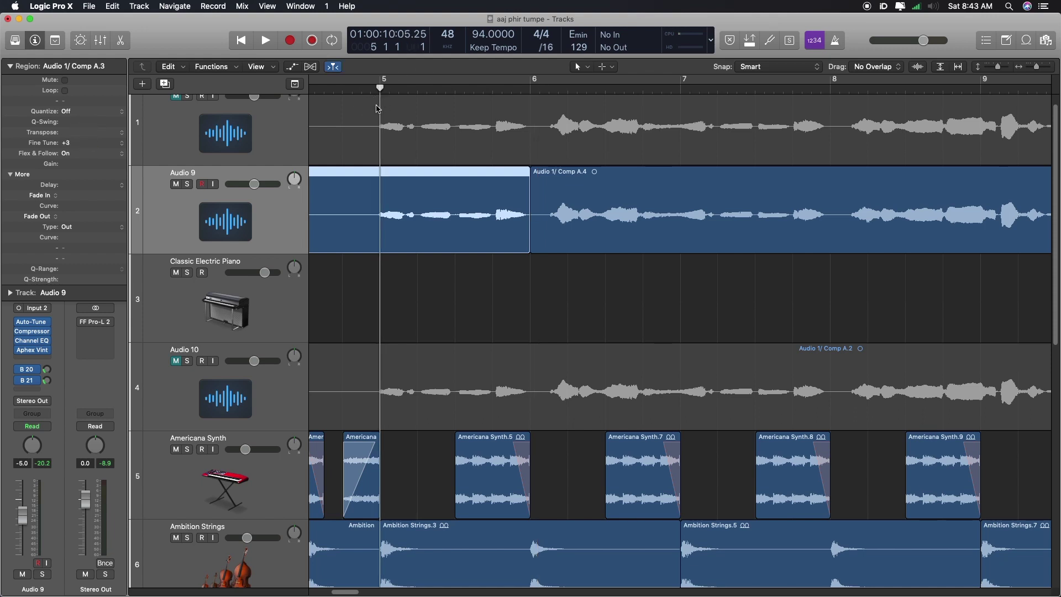
{"action": "left_click_drag", "start_coordinate": [420, 220], "coordinate": [454, 227]}
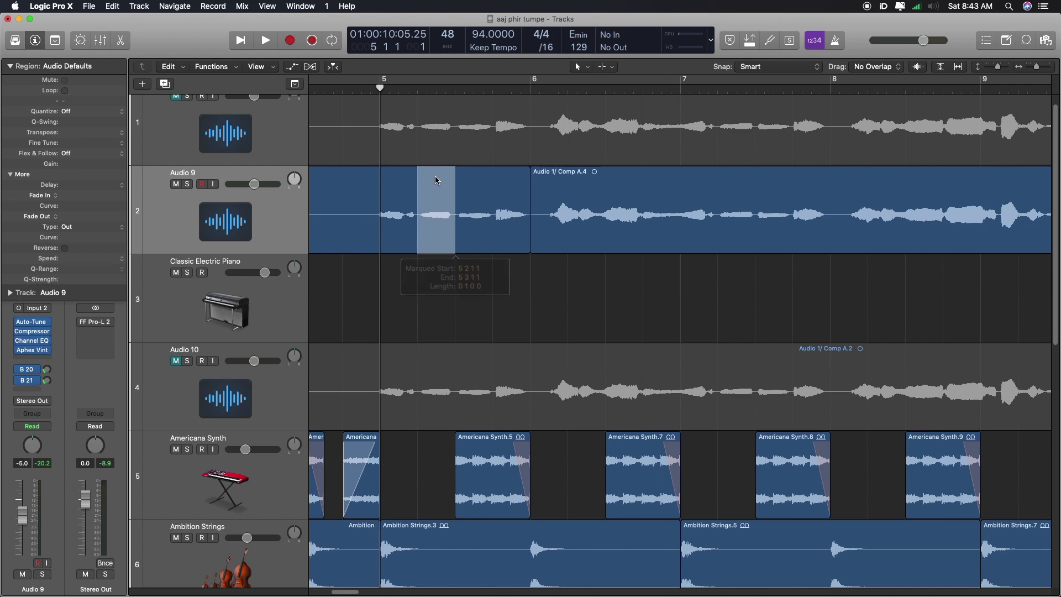
{"action": "left_click", "coordinate": [429, 199]}
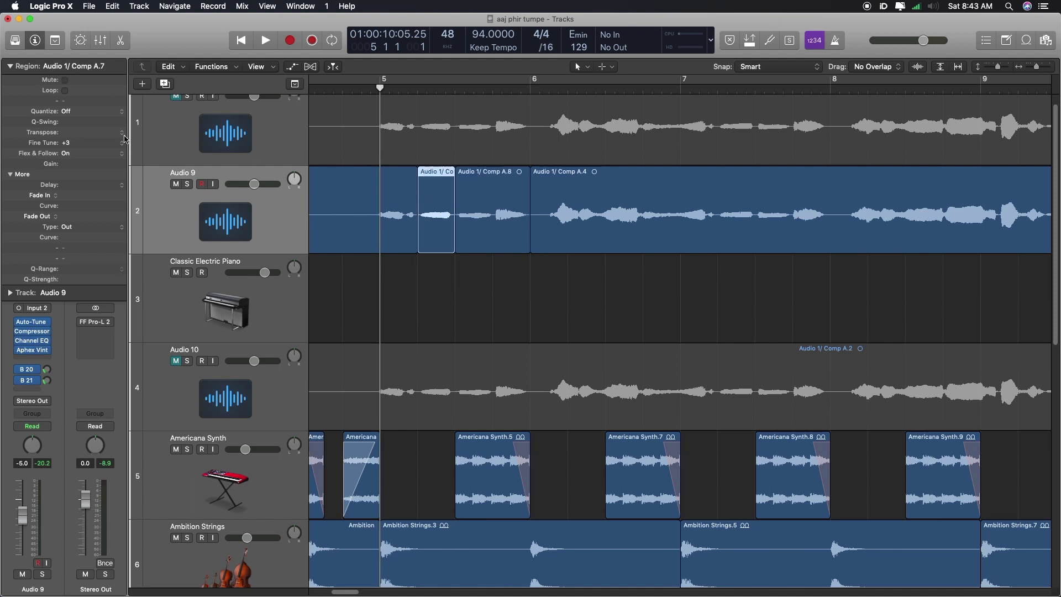
Raise the new region's fine tuning to about +18 cents and play it back.
{"action": "left_click_drag", "start_coordinate": [94, 143], "coordinate": [96, 121]}
{"action": "key", "text": "space"}
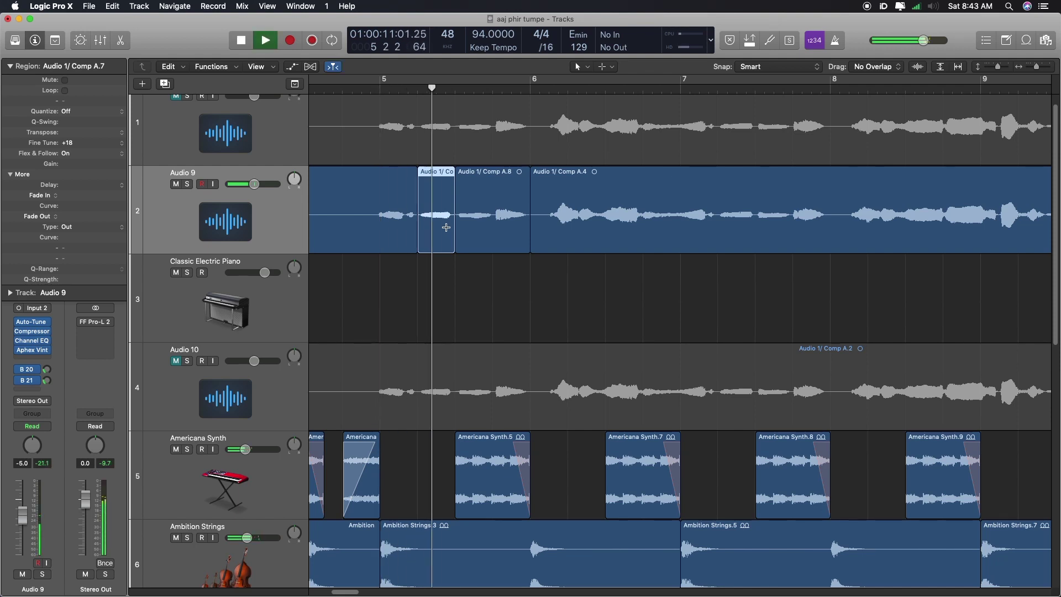
{"action": "key", "text": "space"}
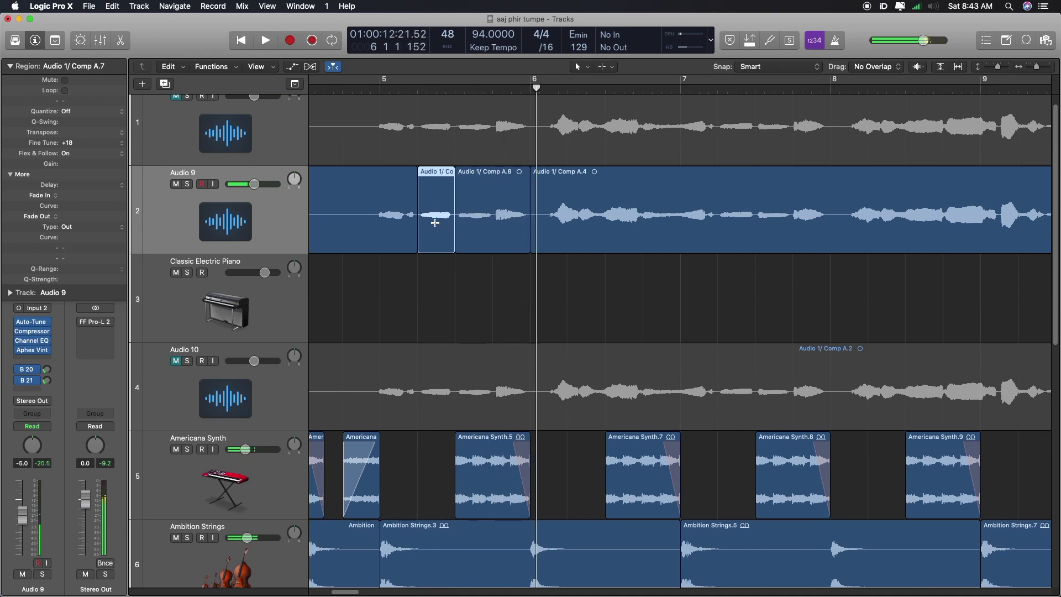
Split another short phrase off as region Comp A.10 at -6 cents and audition it.
{"action": "left_click_drag", "start_coordinate": [367, 230], "coordinate": [417, 230]}
{"action": "left_click", "coordinate": [395, 206]}
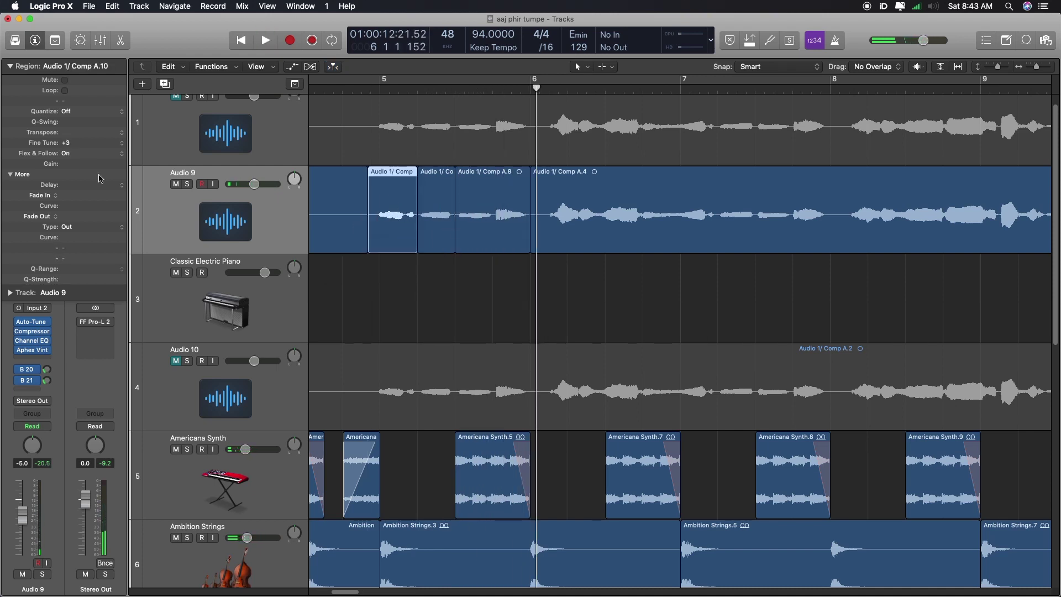
{"action": "left_click", "coordinate": [73, 163]}
{"action": "key", "text": "shift+space"}
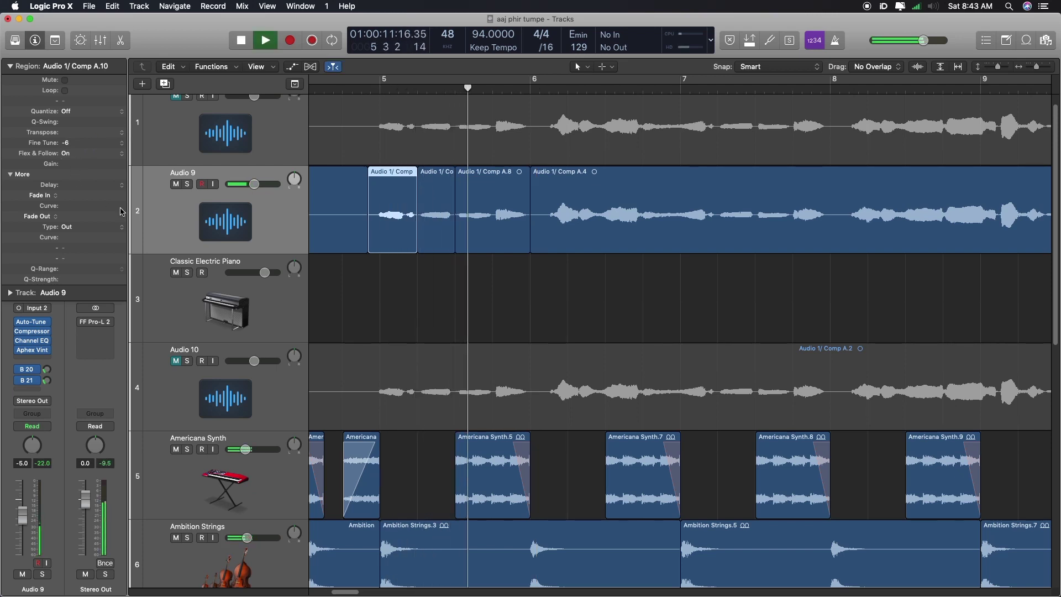
{"action": "key", "text": "space"}
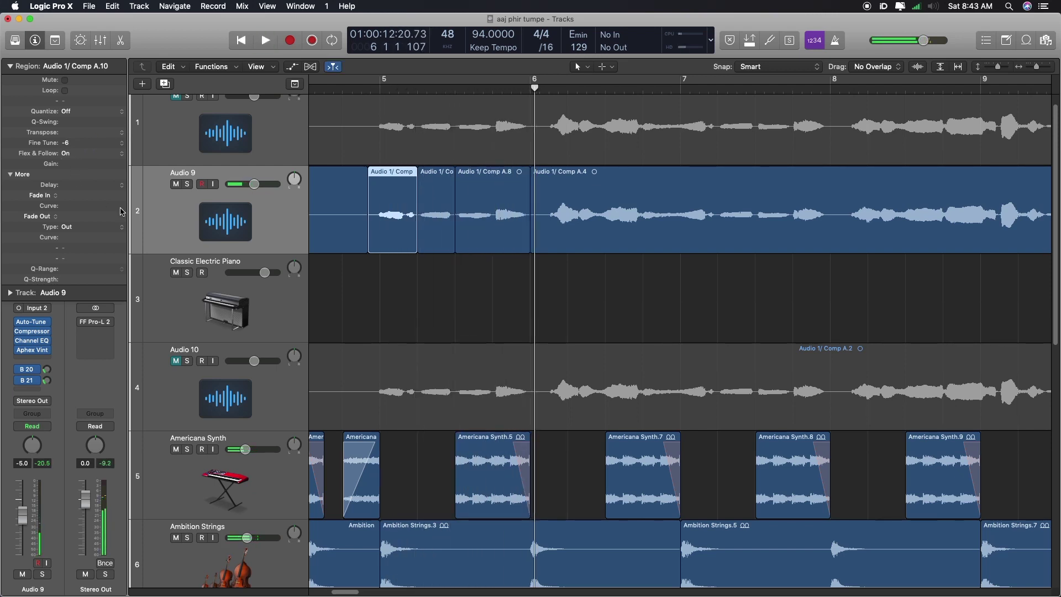
Select Comp A.4, show flex editing, and set Audio 9 to Flex Pitch mode.
{"action": "left_click", "coordinate": [596, 193]}
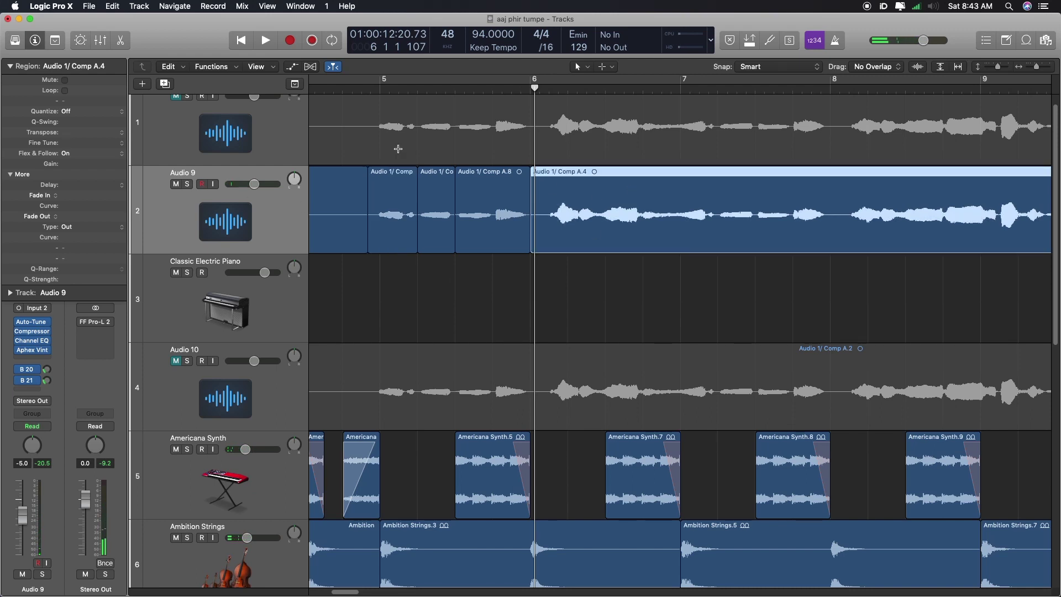
{"action": "key", "text": "cmd+f"}
{"action": "left_click", "coordinate": [252, 199]}
{"action": "left_click", "coordinate": [252, 184]}
{"action": "key", "text": "ctrl+z"}
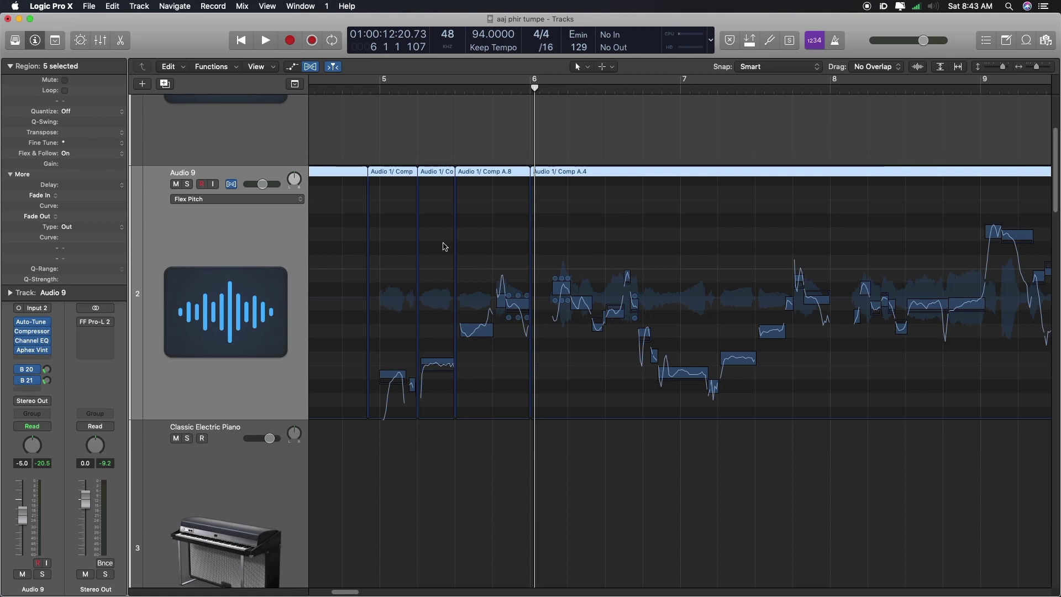
Audition one Flex Pitch note, turn flex off for Audio 9, and select the four split regions.
{"action": "left_click", "coordinate": [561, 287]}
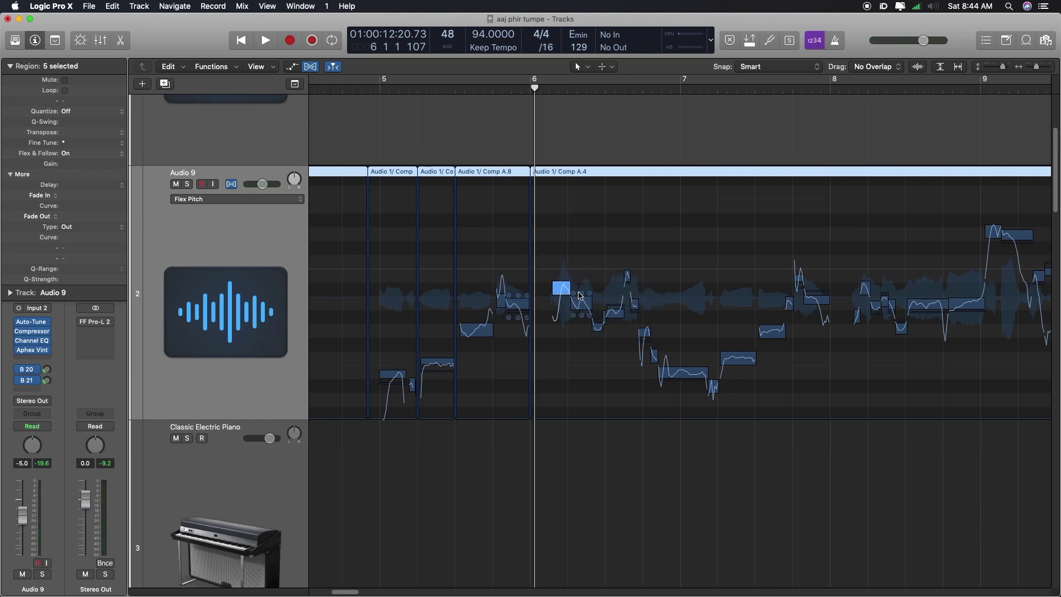
{"action": "left_click", "coordinate": [232, 185]}
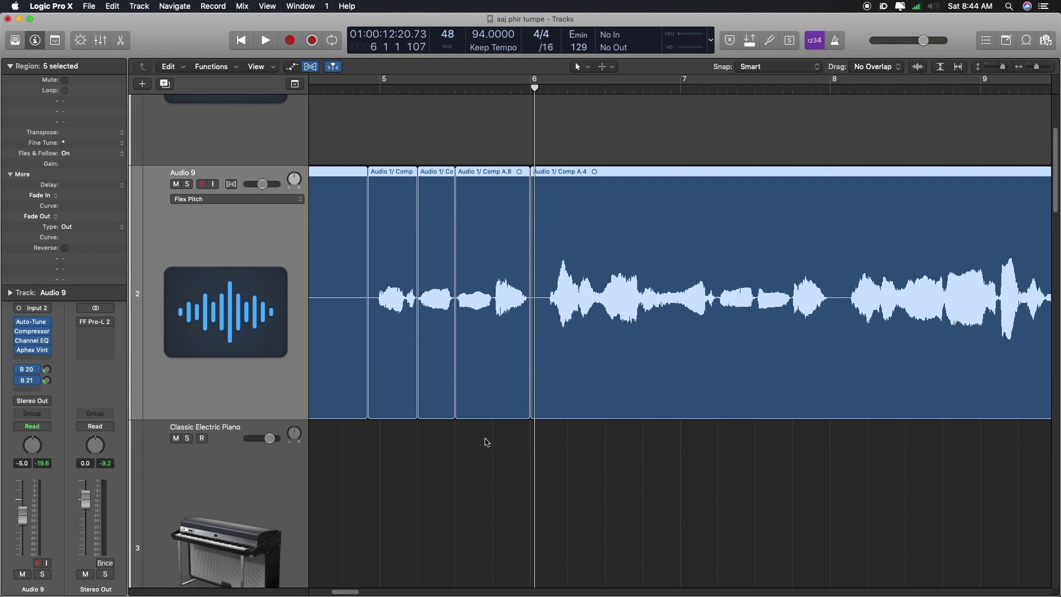
{"action": "left_click_drag", "start_coordinate": [486, 441], "coordinate": [339, 326]}
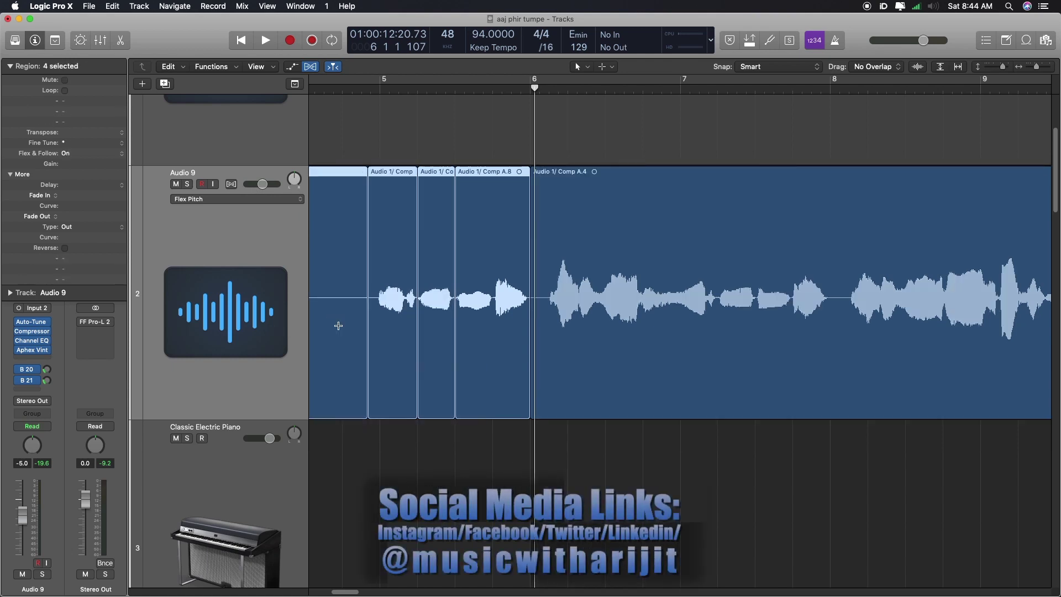
Delete the four split regions and extend Comp A.4 leftward over the gap with a 253 fade-in.
{"action": "key", "text": "Delete"}
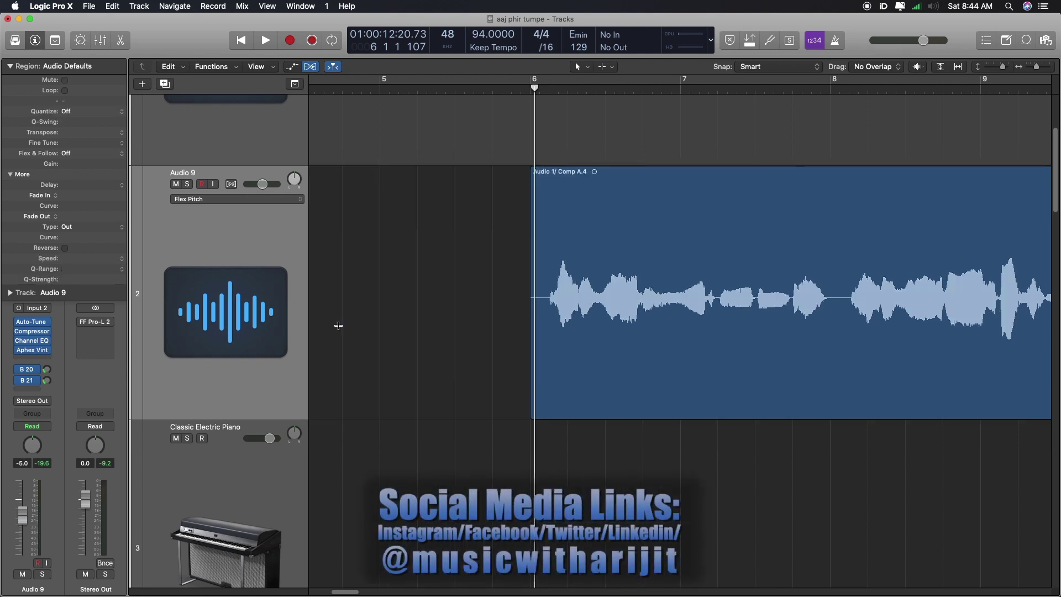
{"action": "left_click_drag", "start_coordinate": [531, 408], "coordinate": [374, 335]}
{"action": "left_click_drag", "start_coordinate": [369, 173], "coordinate": [381, 170]}
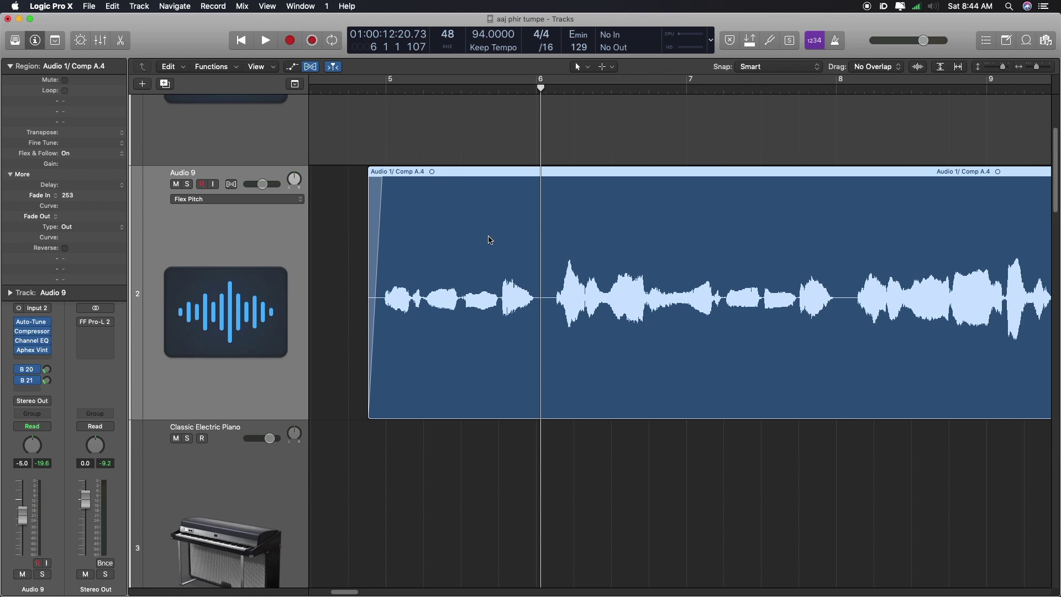
Open Audio 9's Auto-Tune 7, set Retune Speed to 26, and switch correction to Graph and back to Auto.
{"action": "left_click", "coordinate": [32, 321]}
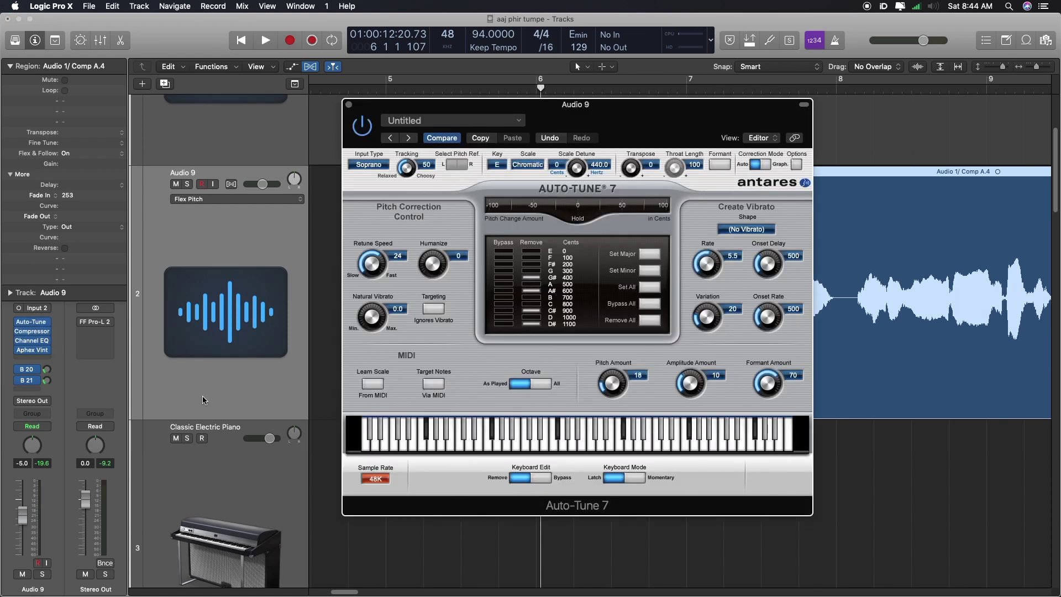
{"action": "left_click_drag", "start_coordinate": [368, 265], "coordinate": [369, 268]}
{"action": "left_click", "coordinate": [768, 167]}
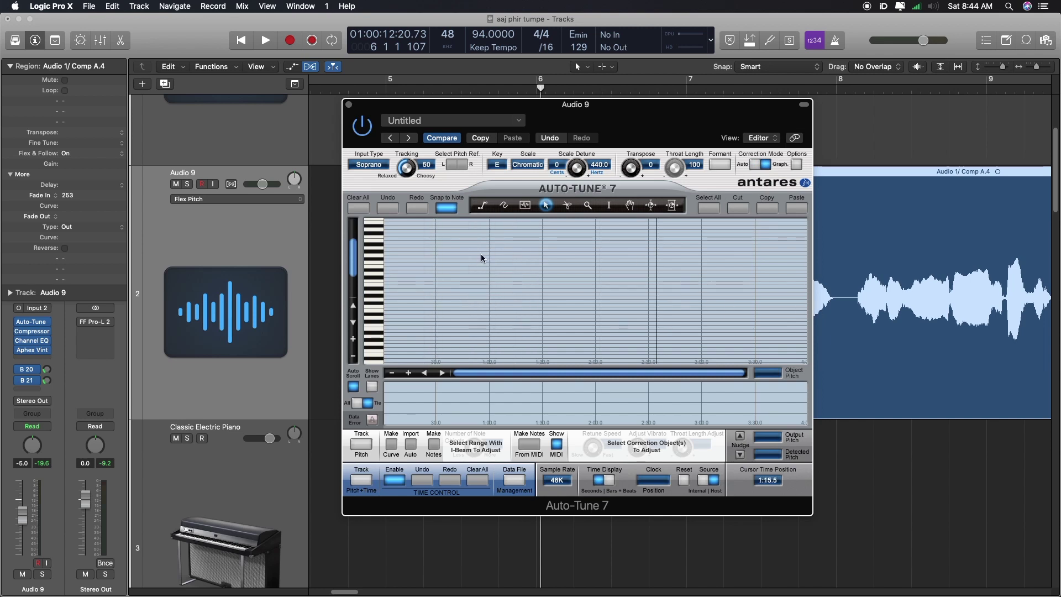
{"action": "left_click", "coordinate": [754, 165]}
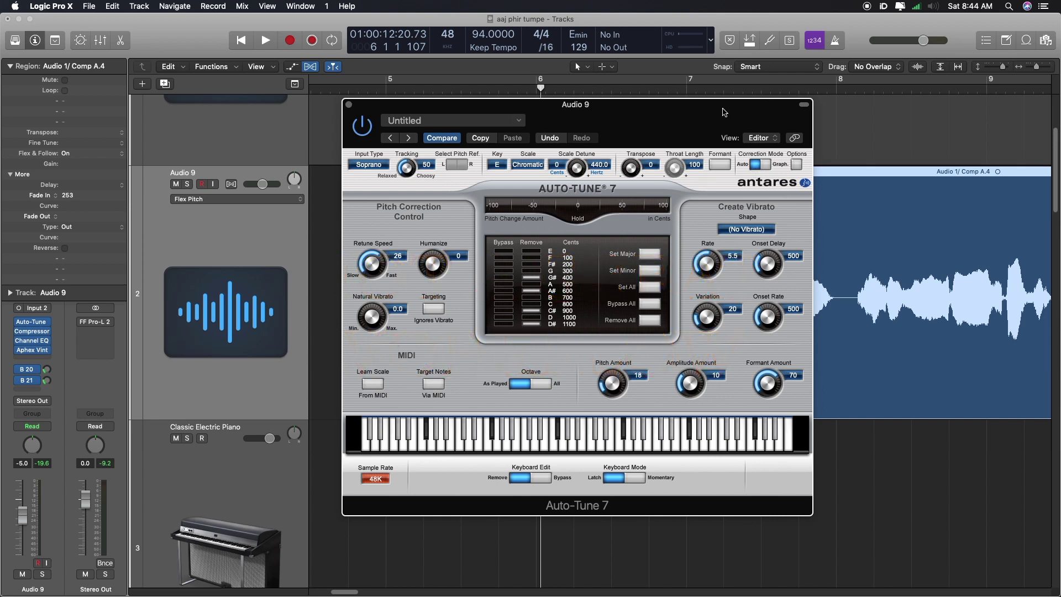
{"action": "left_click_drag", "start_coordinate": [722, 113], "coordinate": [678, 181]}
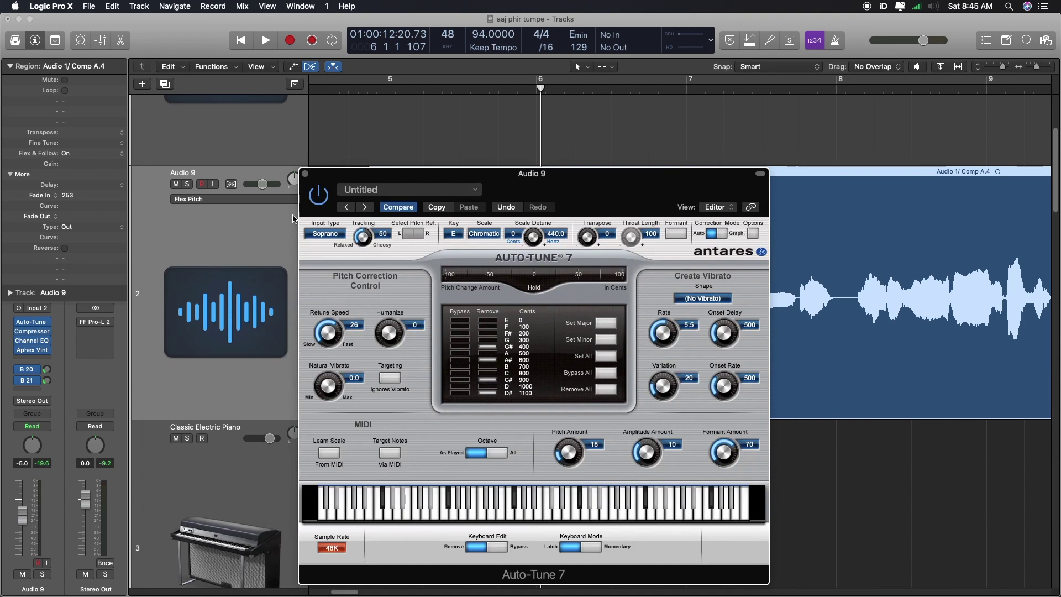
Close Auto-Tune, hide Show Flex, then reopen Audio 9's Auto-Tune in Graph mode and close it.
{"action": "left_click", "coordinate": [305, 174]}
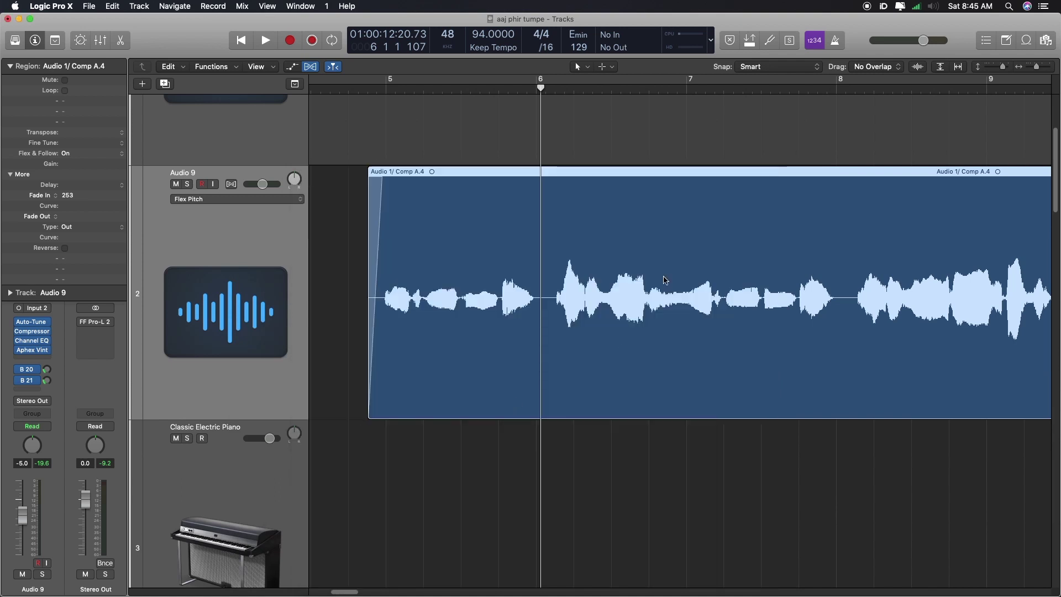
{"action": "left_click", "coordinate": [311, 66]}
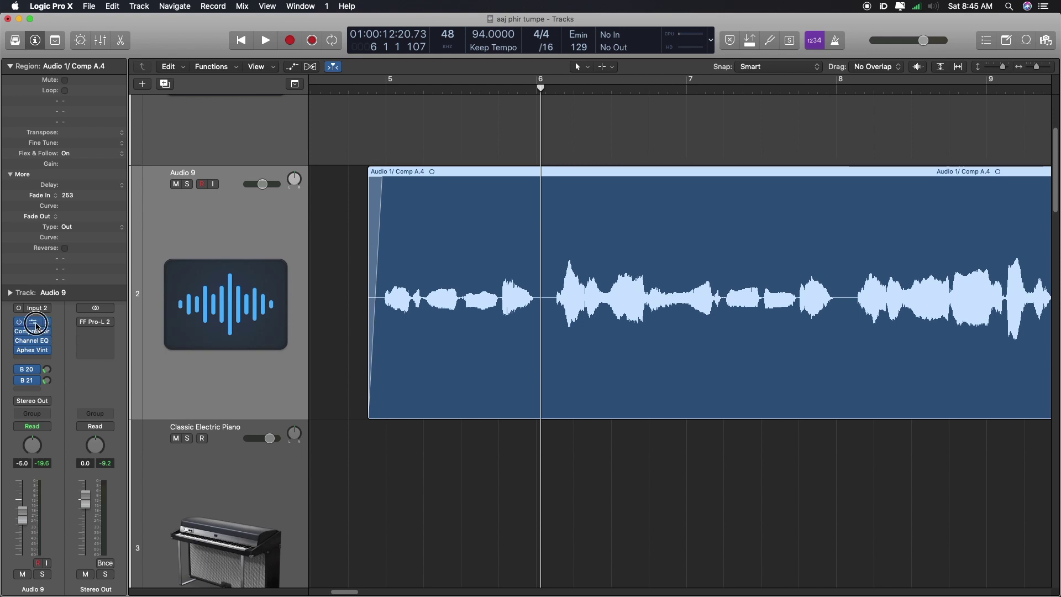
{"action": "left_click", "coordinate": [31, 321]}
{"action": "left_click", "coordinate": [720, 234]}
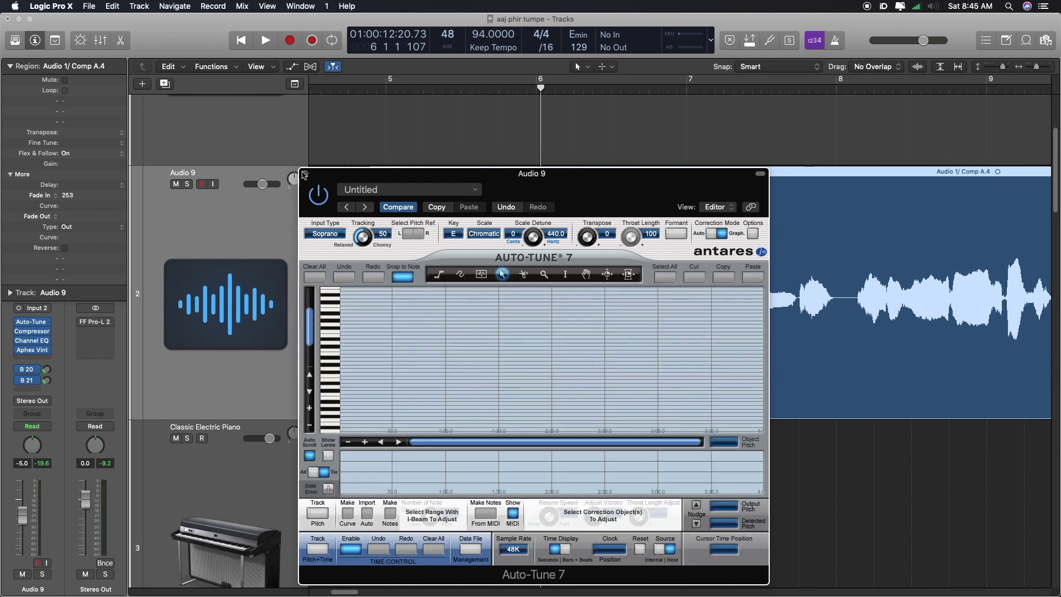
{"action": "left_click", "coordinate": [303, 174]}
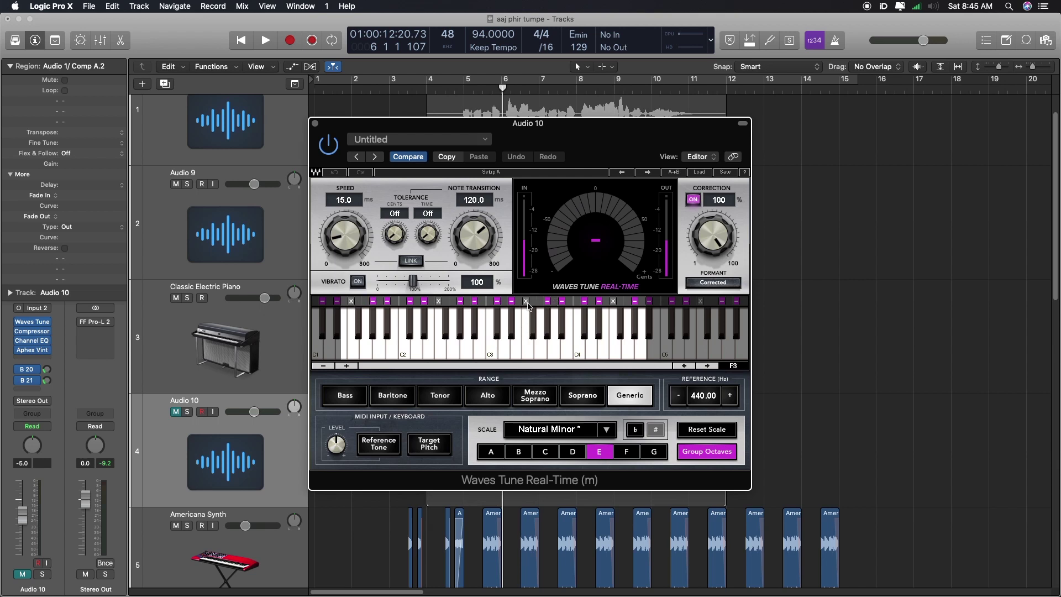
Toggle one note's markers above the Waves Tune keyboard, finally setting it to X in every octave.
{"action": "left_click", "coordinate": [526, 301]}
{"action": "left_click", "coordinate": [525, 301]}
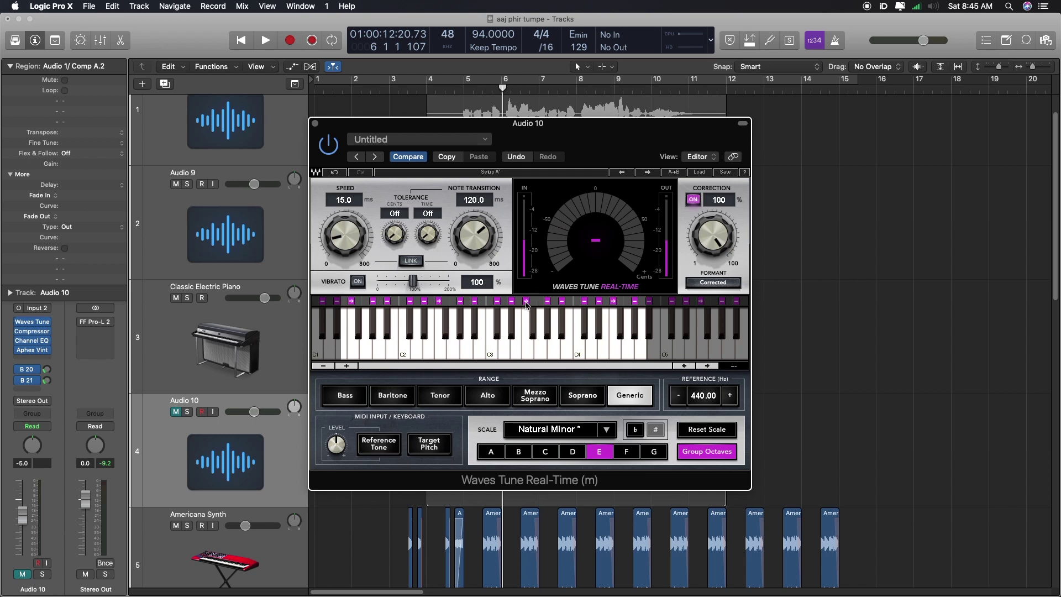
{"action": "left_click", "coordinate": [526, 303]}
{"action": "left_click", "coordinate": [526, 302]}
{"action": "left_click", "coordinate": [526, 302]}
Close Waves Tune, open Audio 1's Pitch Correction plugin, and shrink track heights so all eleven fit.
{"action": "left_click", "coordinate": [316, 127]}
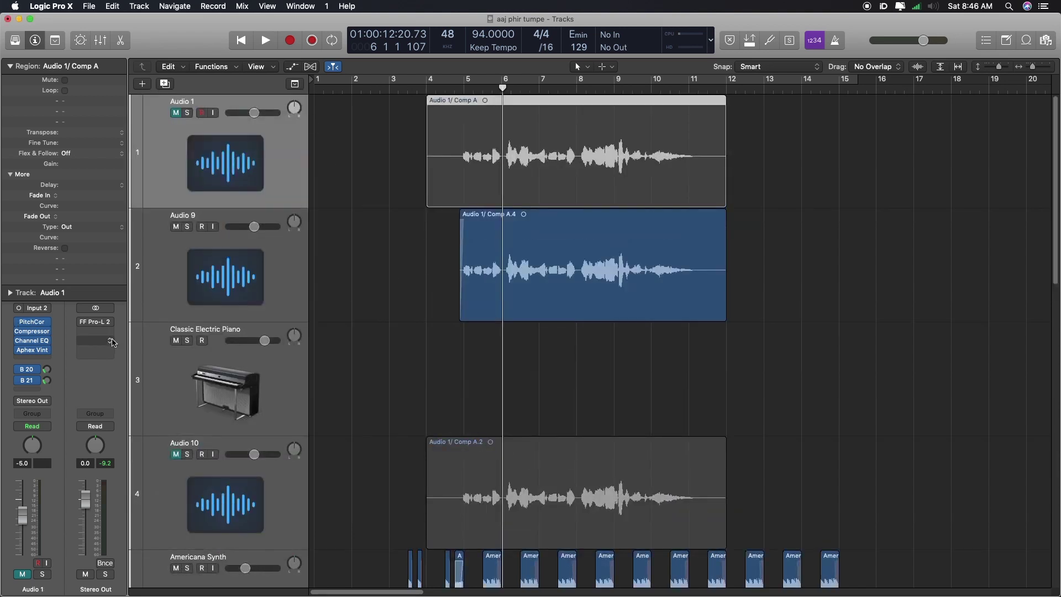
{"action": "left_click", "coordinate": [32, 322]}
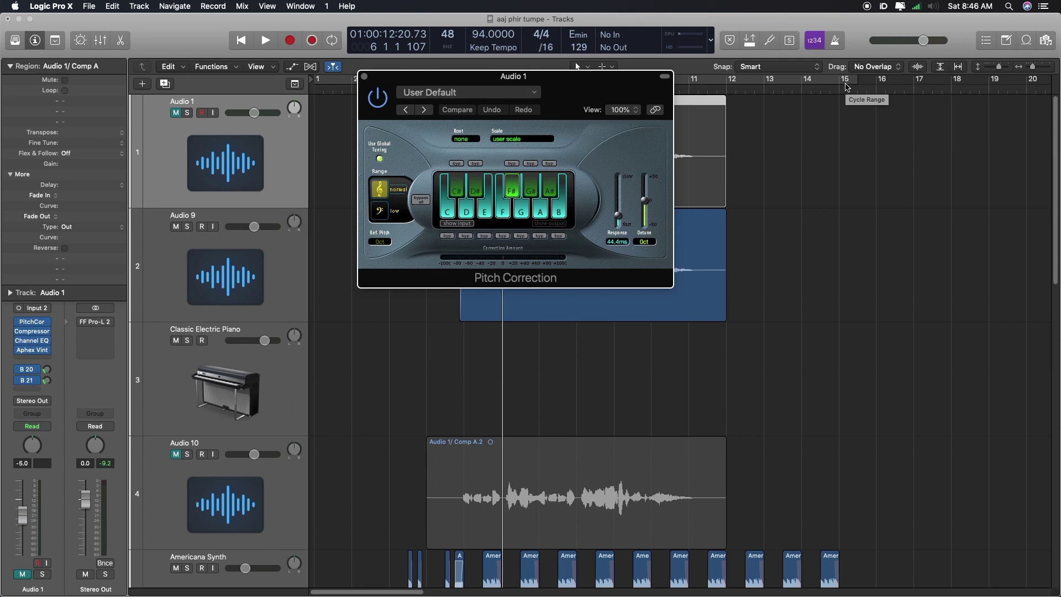
{"action": "key", "text": "super+Up"}
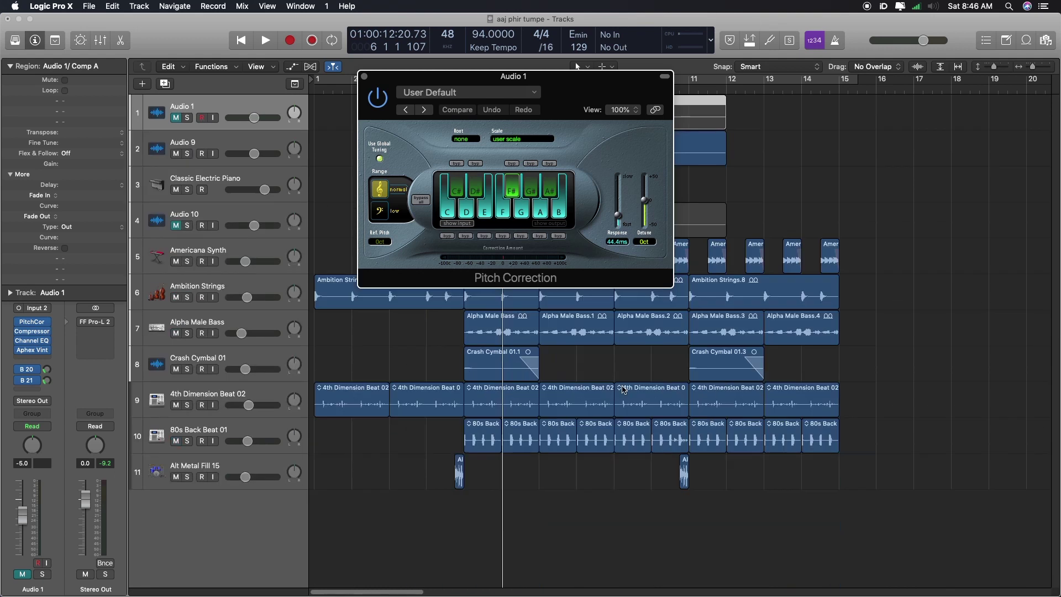